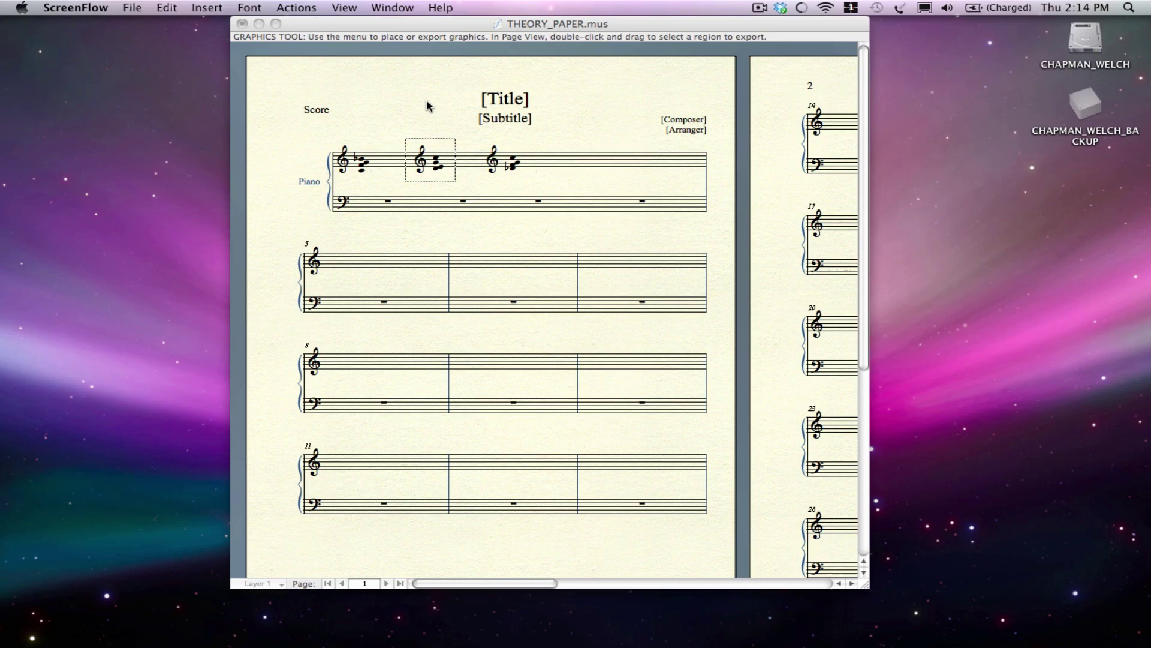
Bring the Finale 2011 window with THEORY_PAPER.mus to the front
click(427, 106)
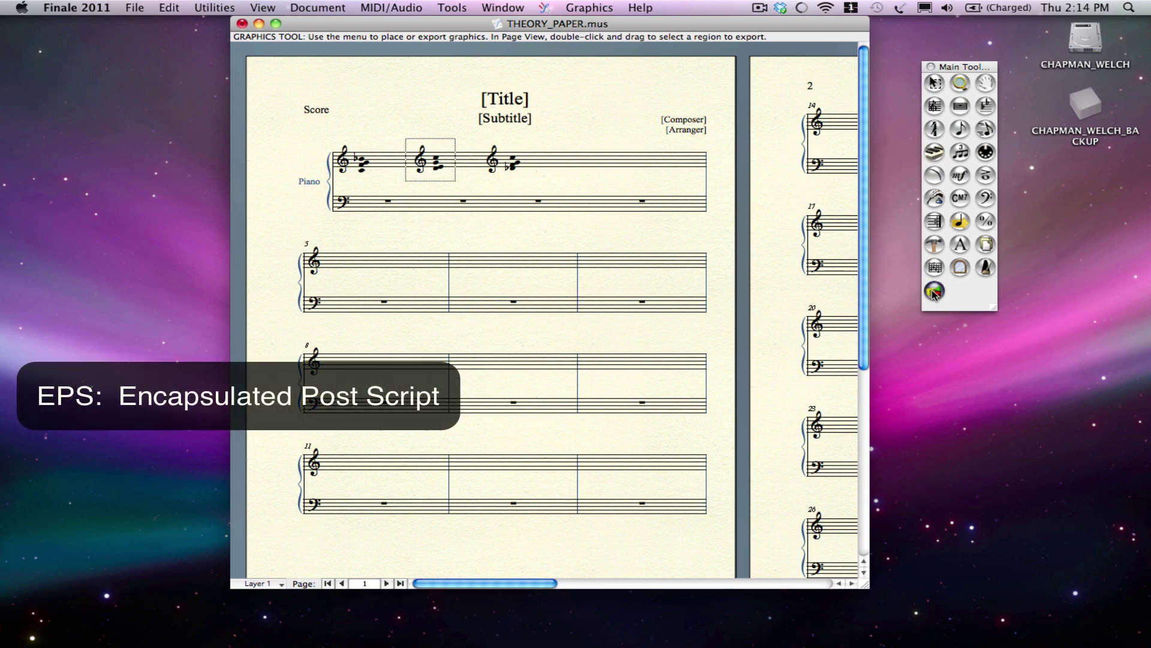
Export the second chord as THEORY_PAPER1.eps, replacing the existing file
drag(404, 135, 454, 186)
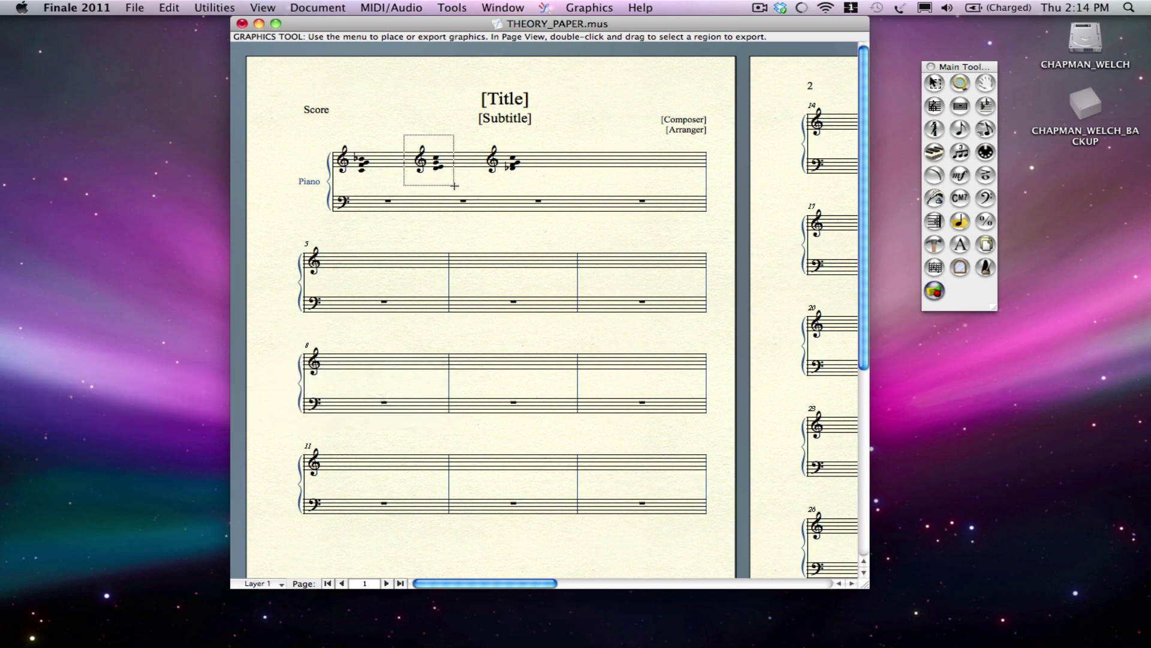
click(577, 7)
click(583, 27)
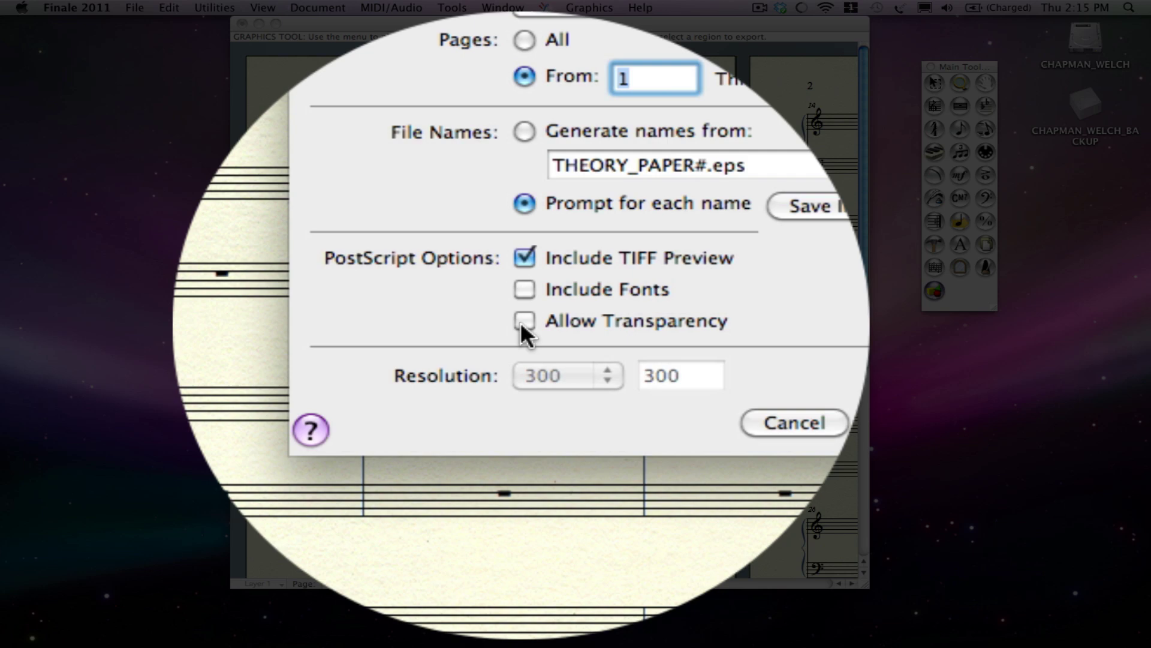
key(Return)
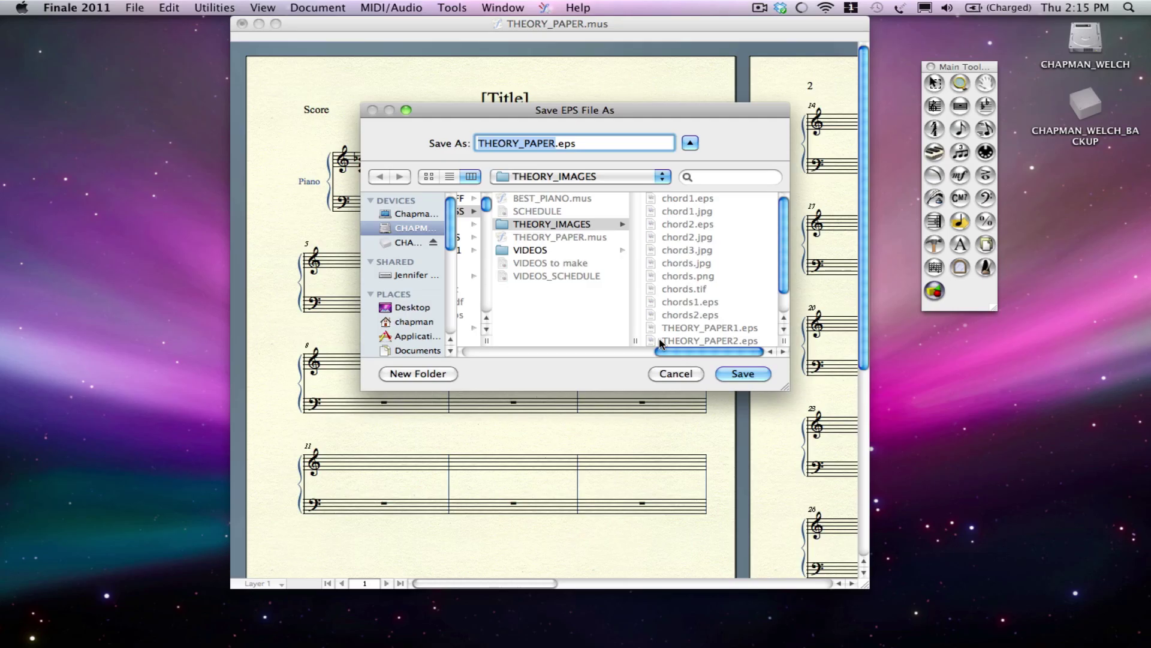
key(Right)
text(1)
key(Return)
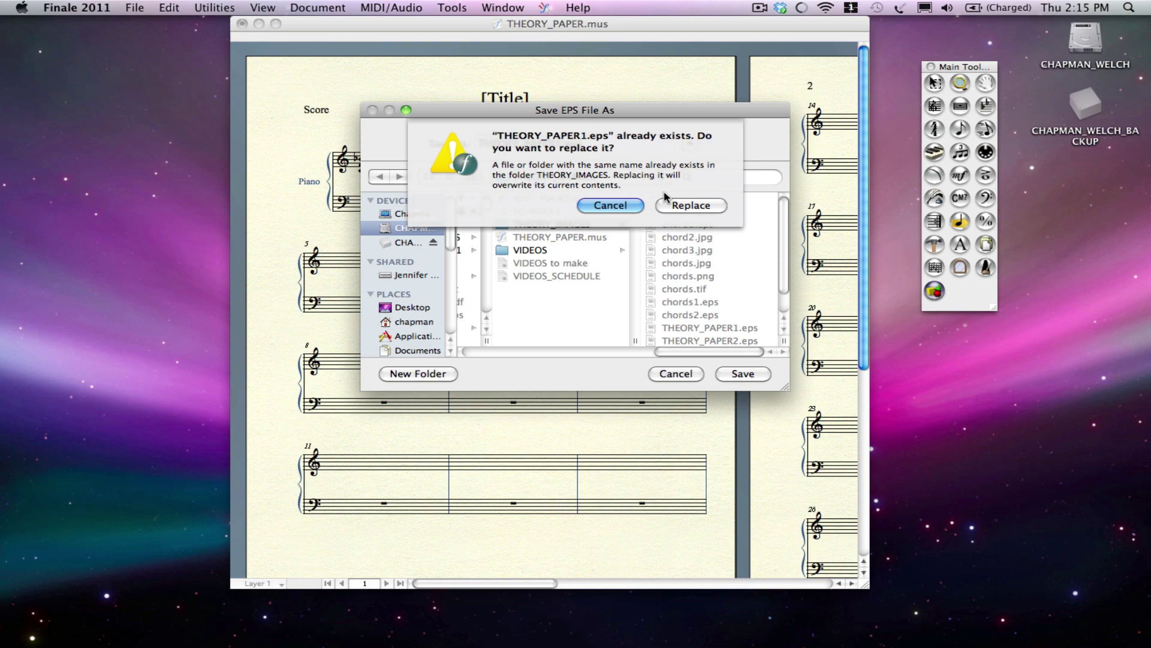
click(684, 207)
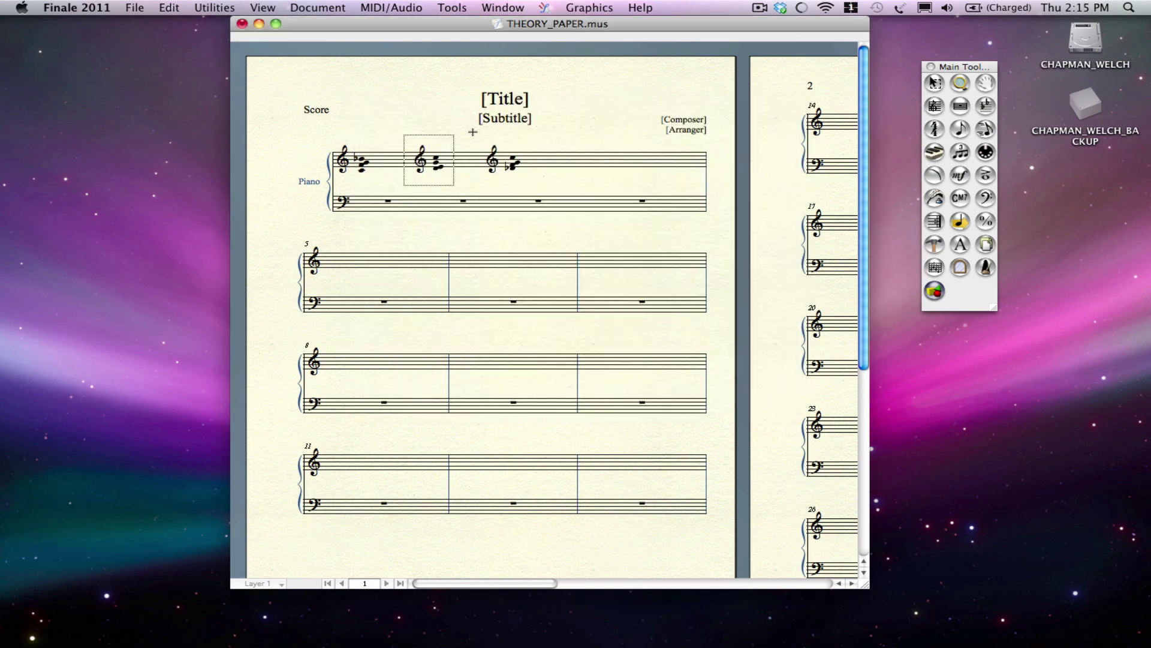
Export the third chord as THEORY_PAPER2.eps, replacing the old copy, then switch to Illustrator
drag(481, 144, 534, 182)
click(597, 9)
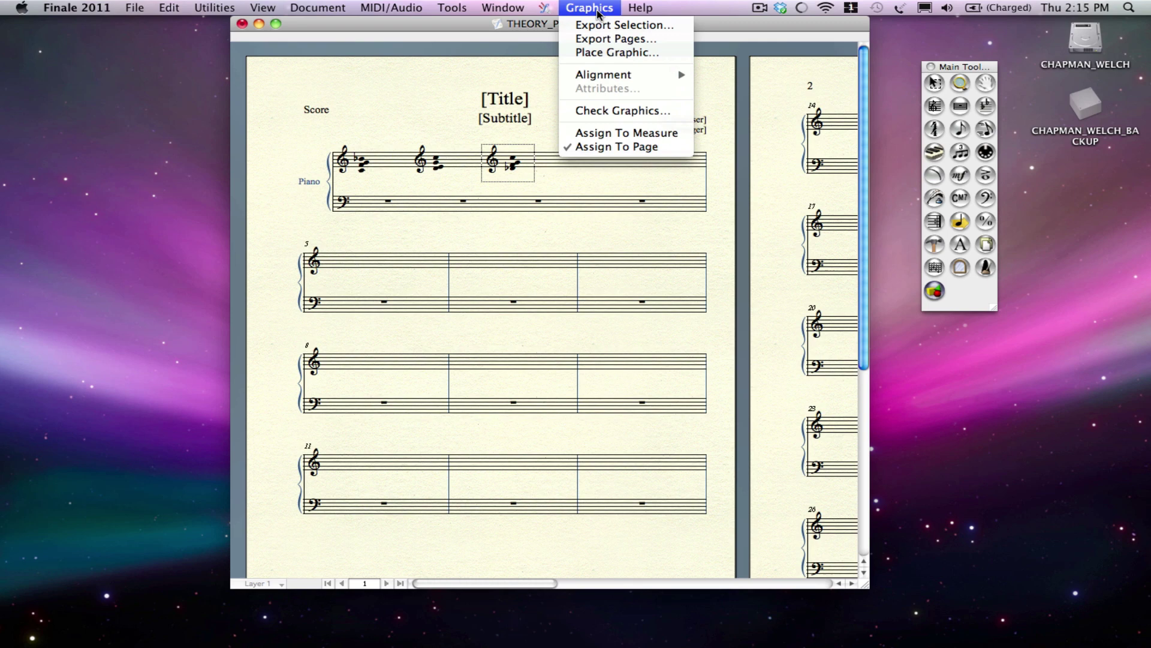
click(598, 25)
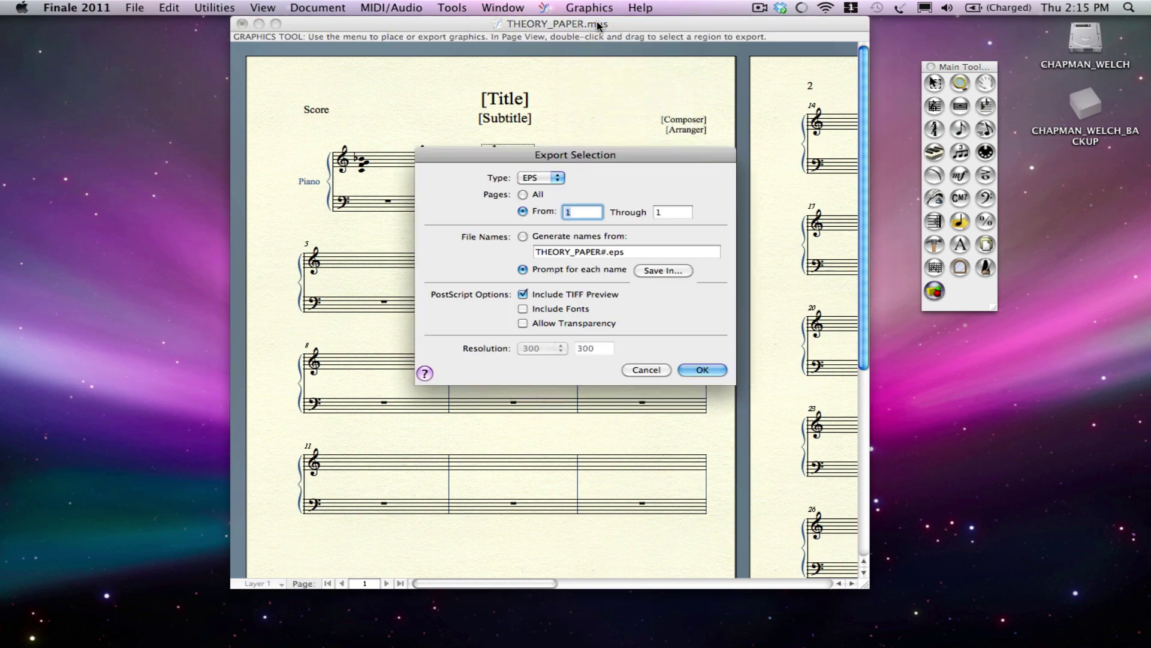
key(Return)
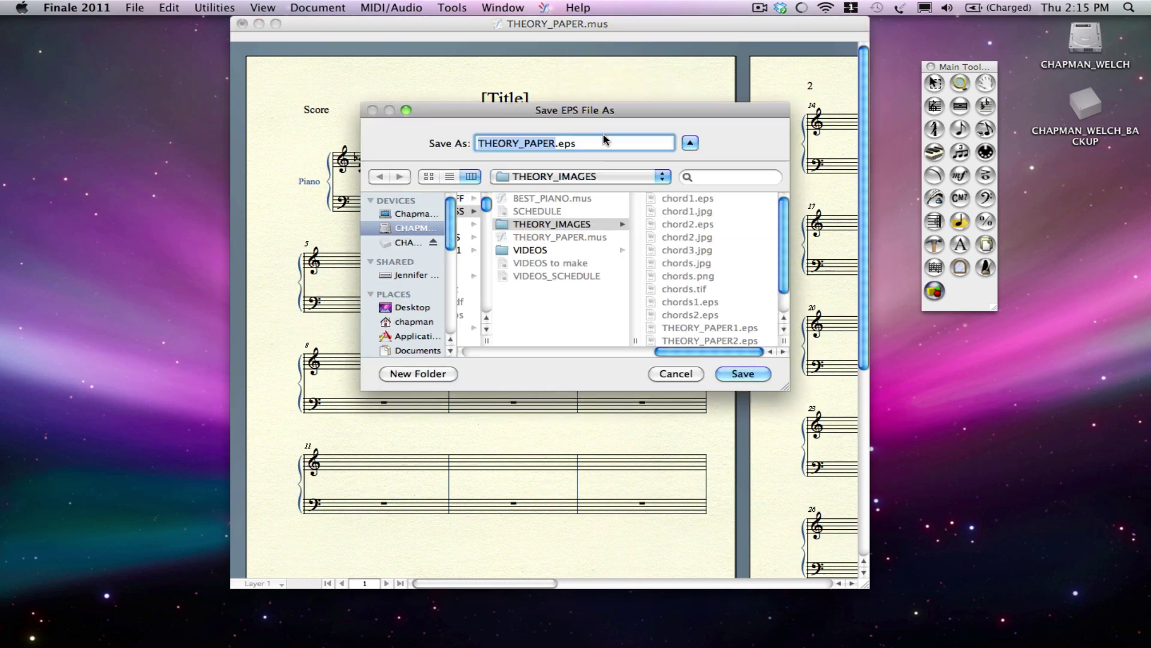
key(Right)
text(2)
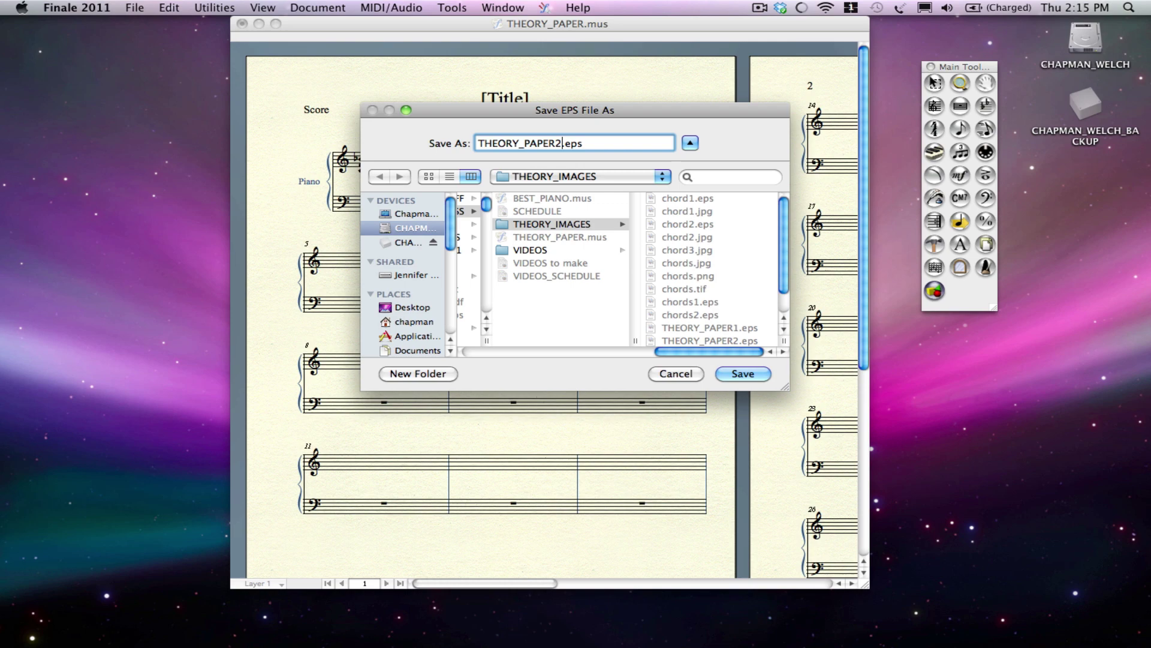
key(Return)
click(676, 206)
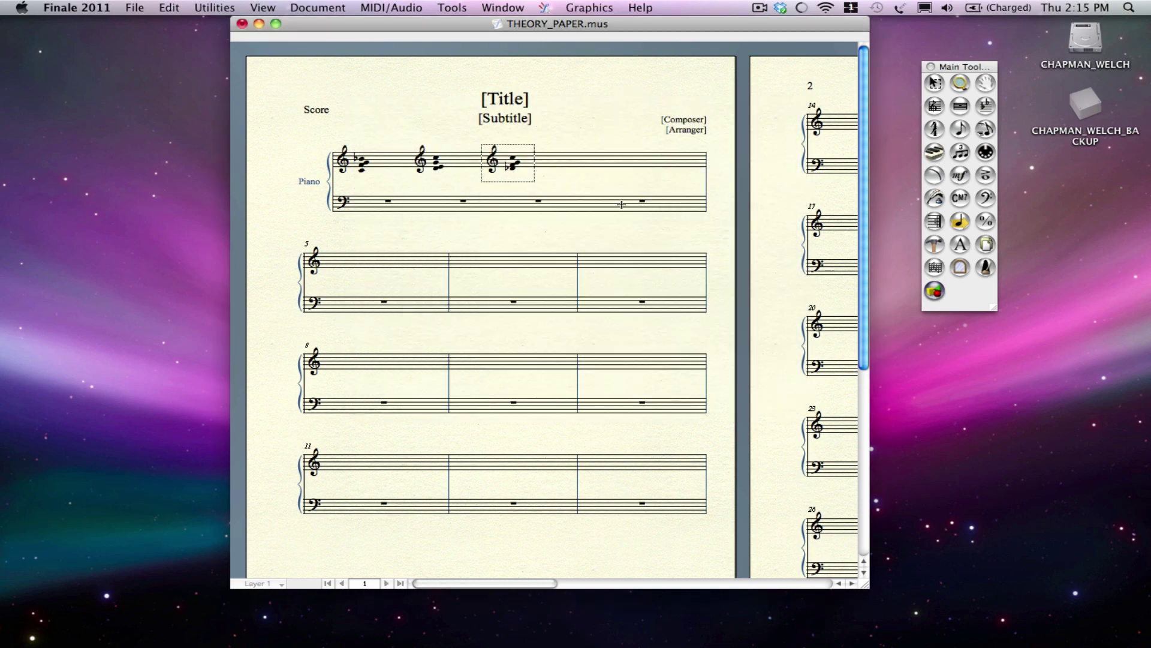
key(super+Tab)
key(super+Tab)
key(super+Tab)
key(super+Tab)
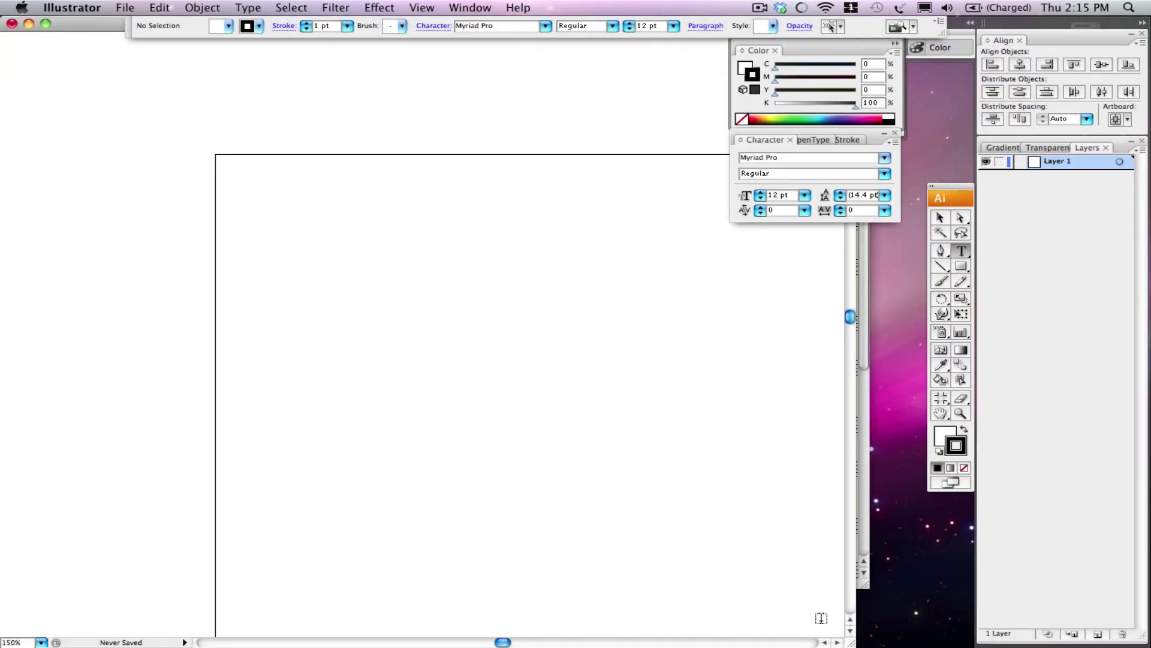
Widen the blank Illustrator document window toward the docked panels
drag(851, 642, 971, 644)
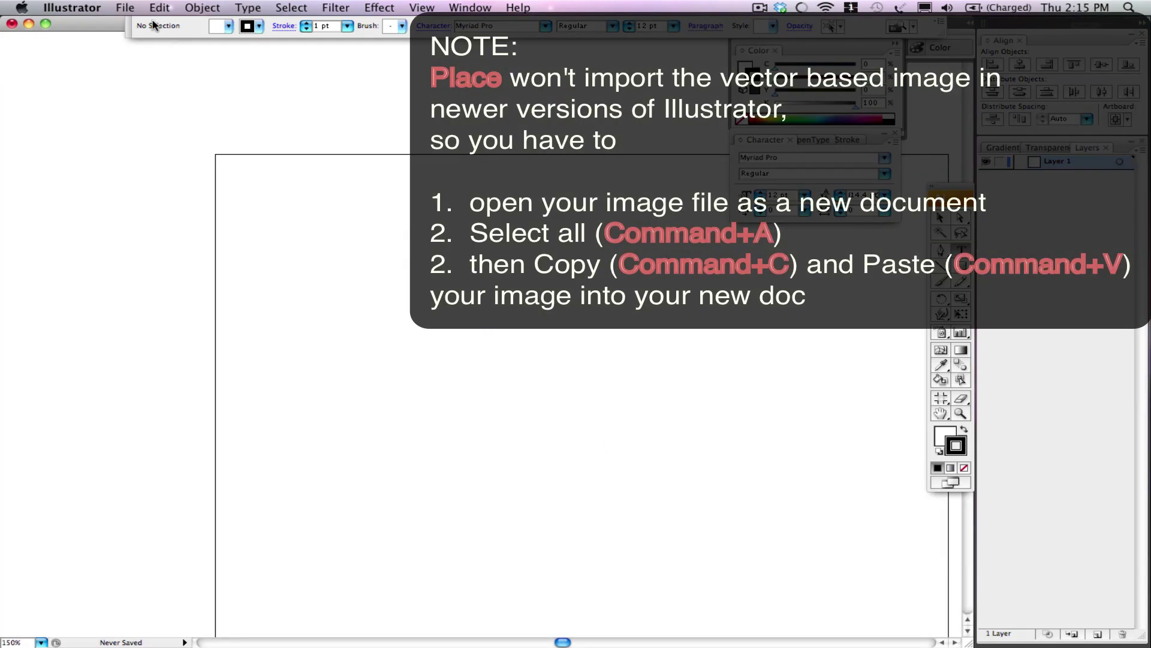
click(125, 8)
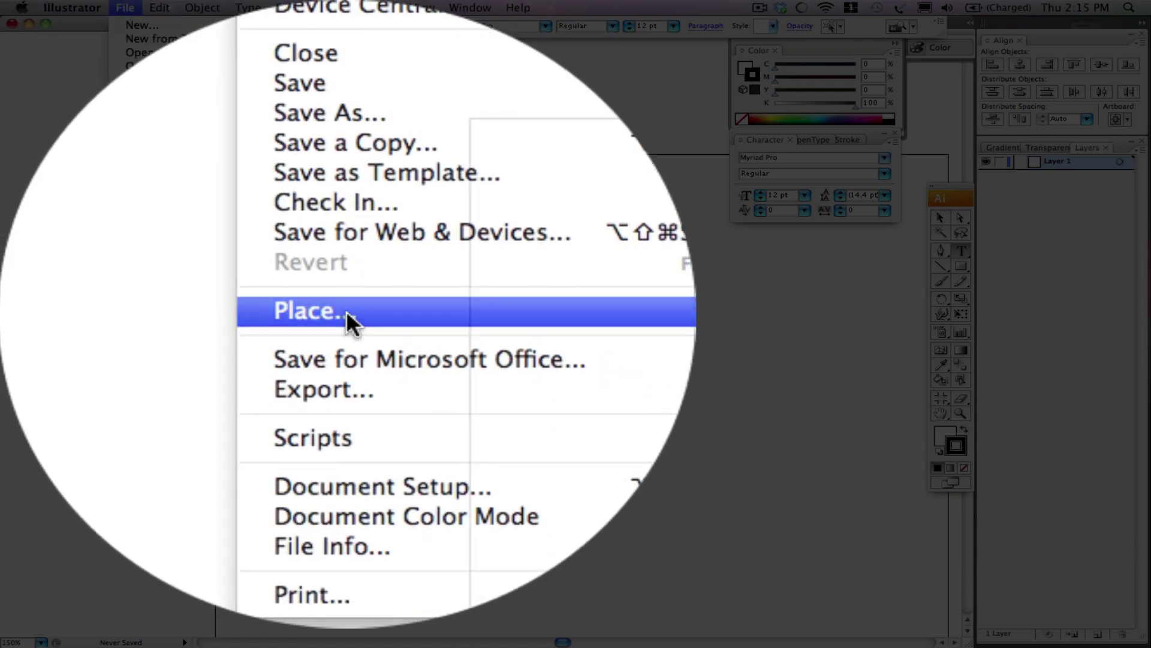
Place THEORY_PAPER1.eps from THEORY_IMAGES on the artboard
click(347, 310)
click(443, 312)
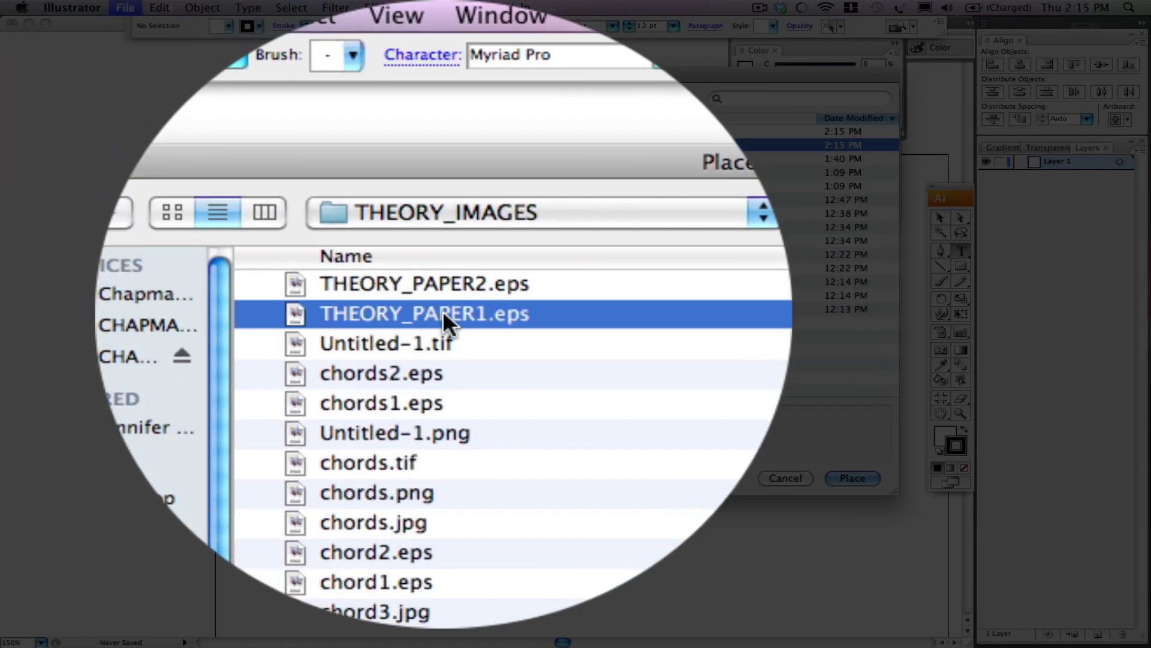
double_click(443, 310)
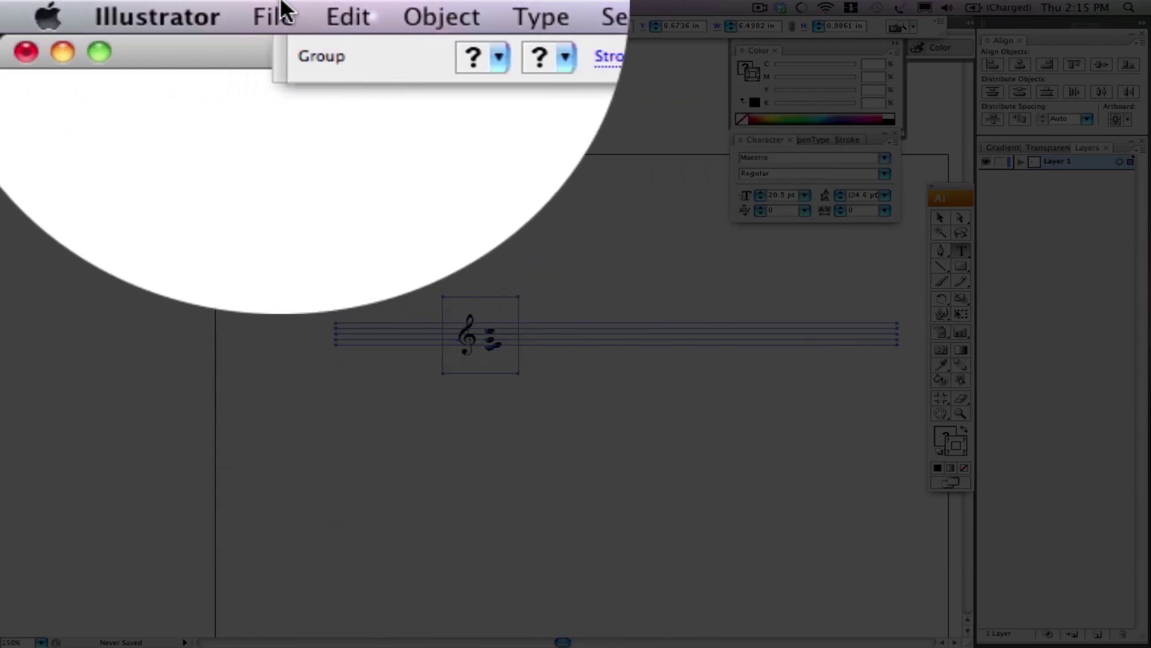
Place THEORY_PAPER2.eps to the right of the first, nudging its staff into line
click(125, 7)
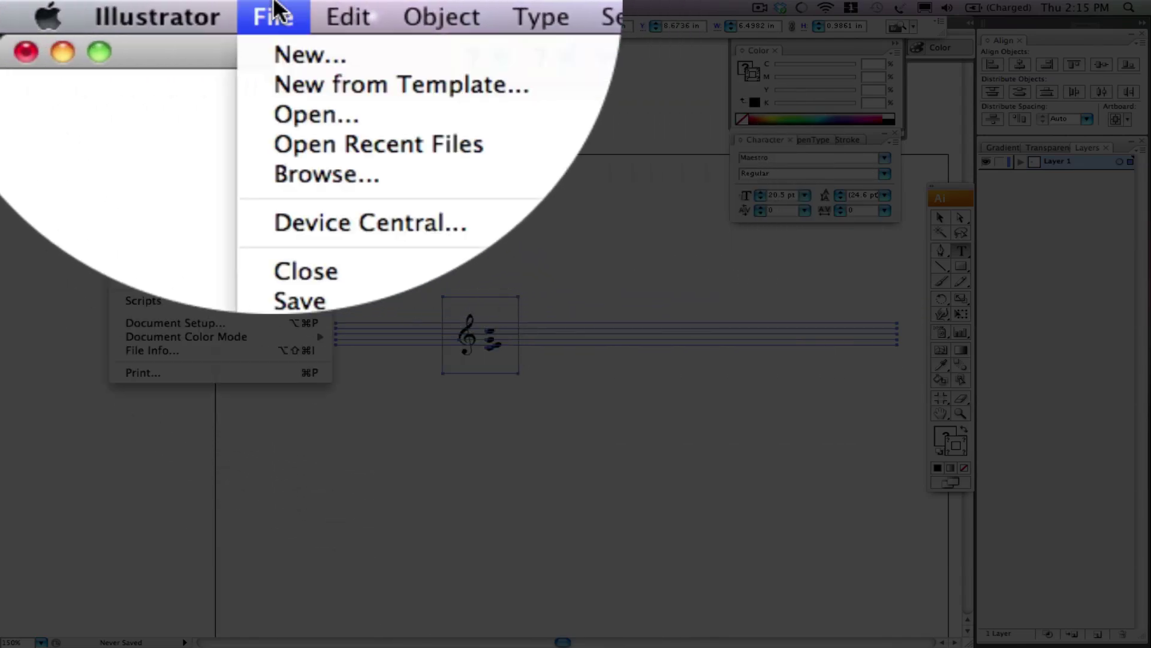
click(343, 318)
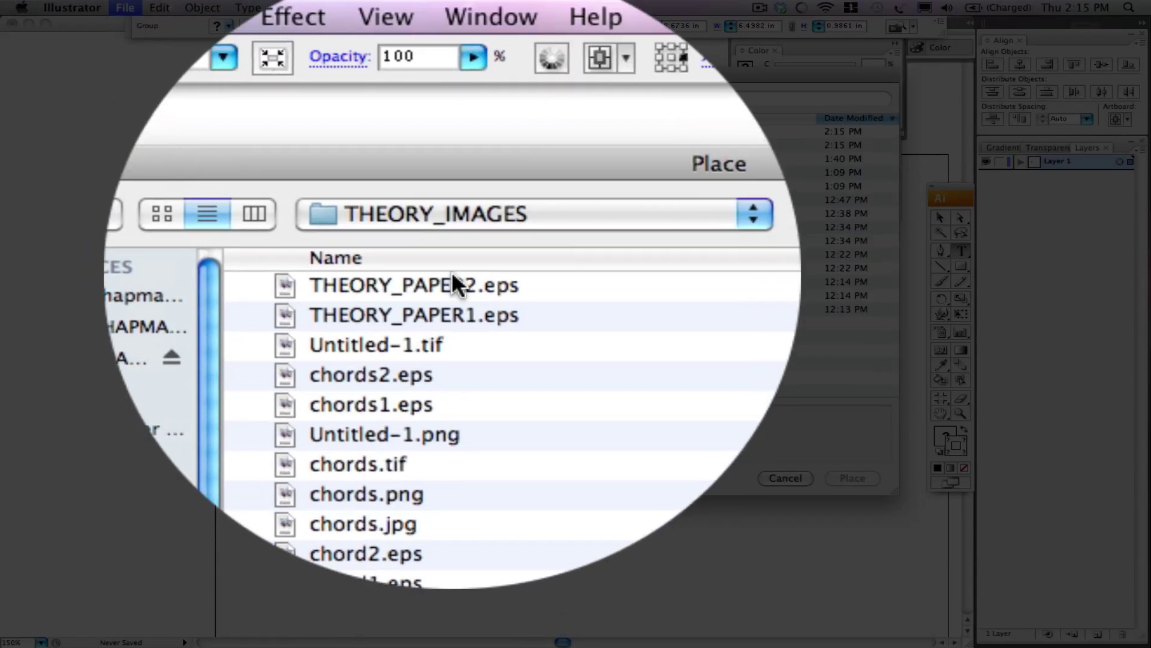
click(452, 277)
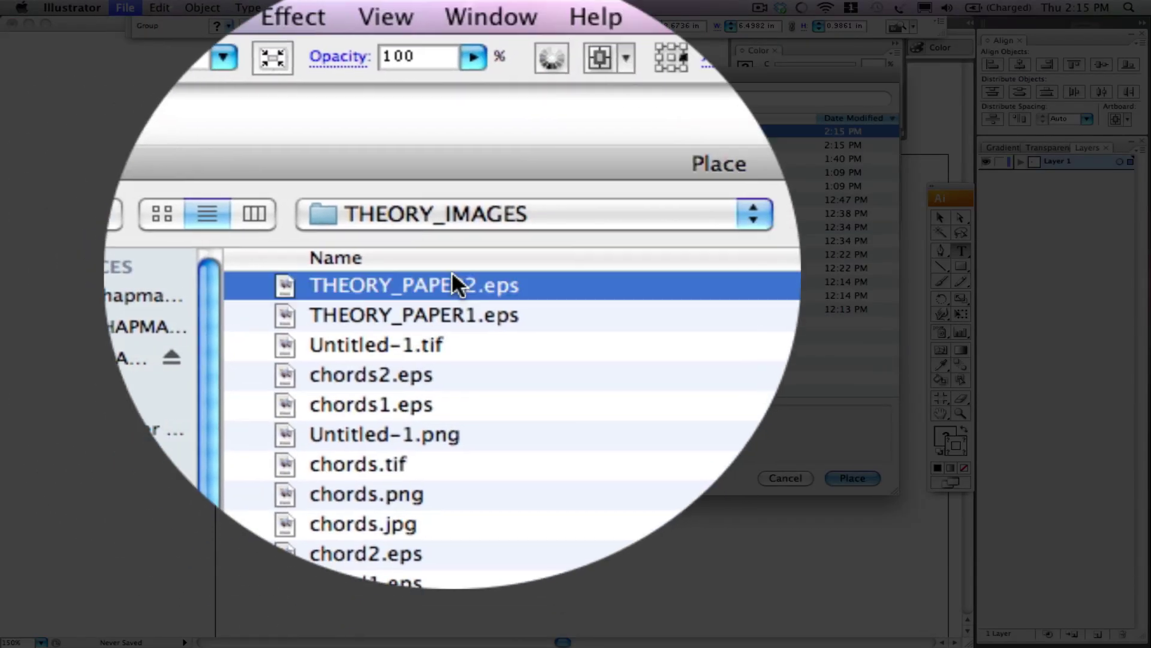
double_click(452, 277)
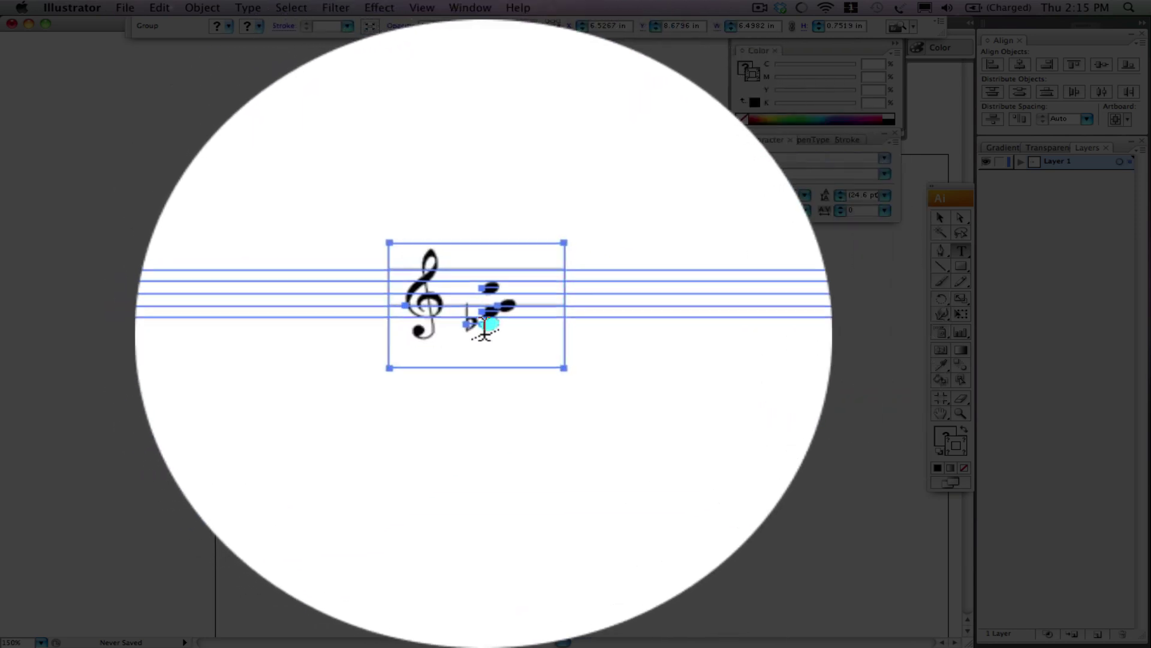
drag(475, 326, 579, 329)
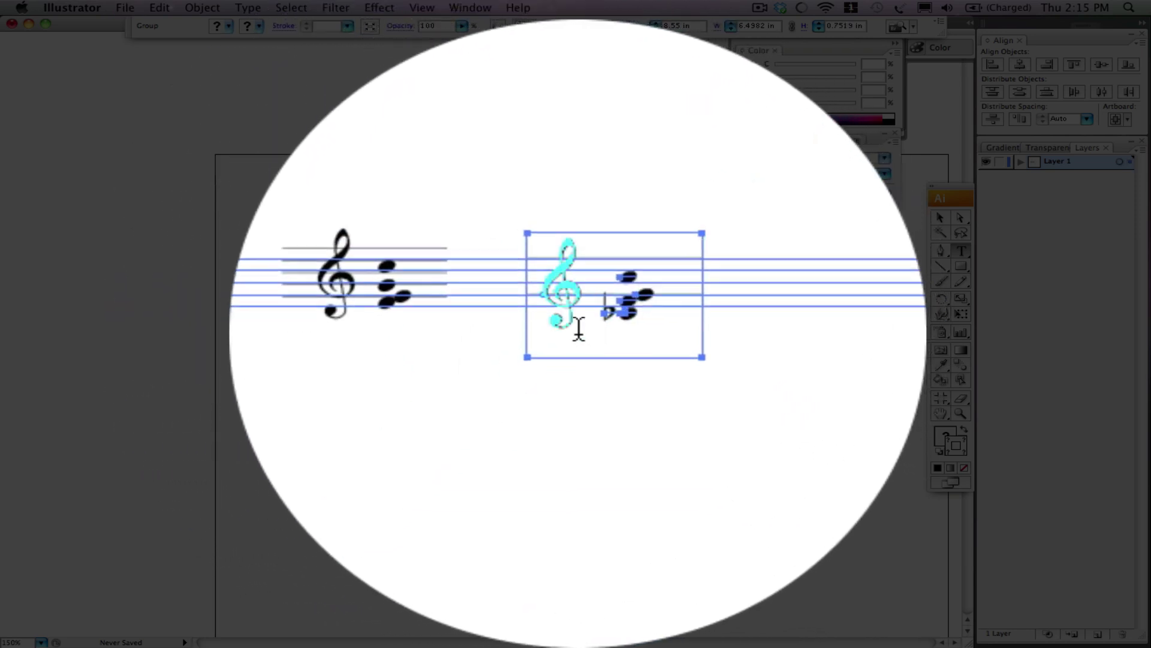
key(Right)
key(Right)
key(Right)
key(Right)
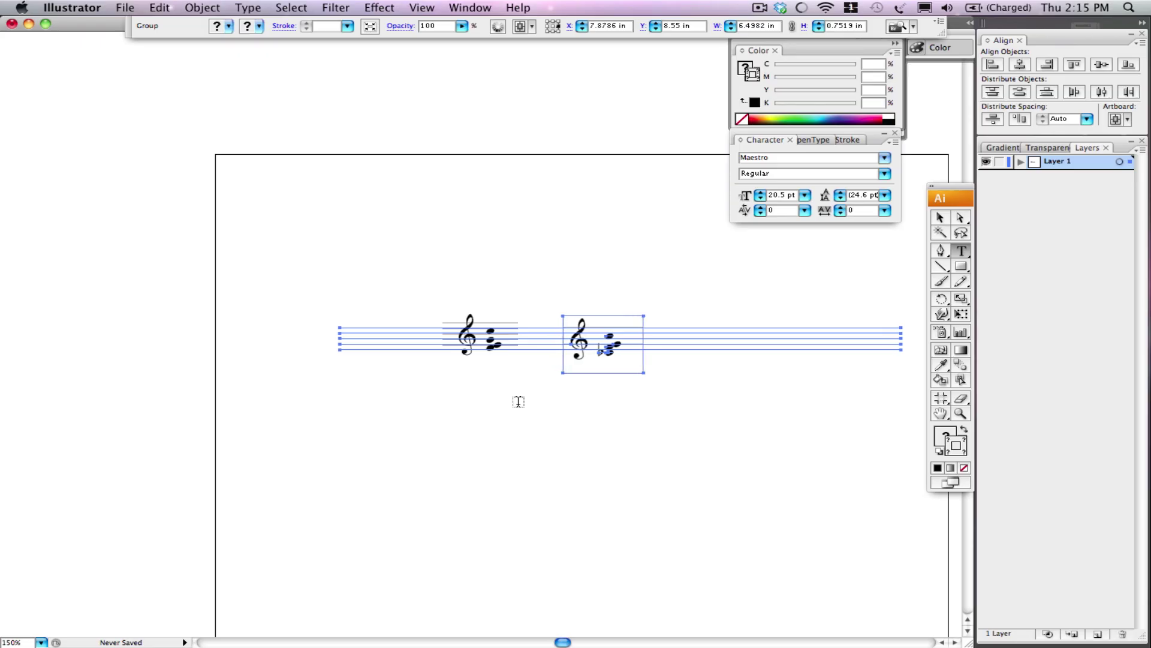
key(Right)
key(Right)
key(Right)
key(Right)
key(Right)
key(Right)
key(Right)
key(Right)
key(Right)
key(Right)
key(Right)
key(Right)
key(Right)
key(Right)
key(Right)
key(Right)
key(Up)
key(Up)
key(Up)
key(Up)
key(Up)
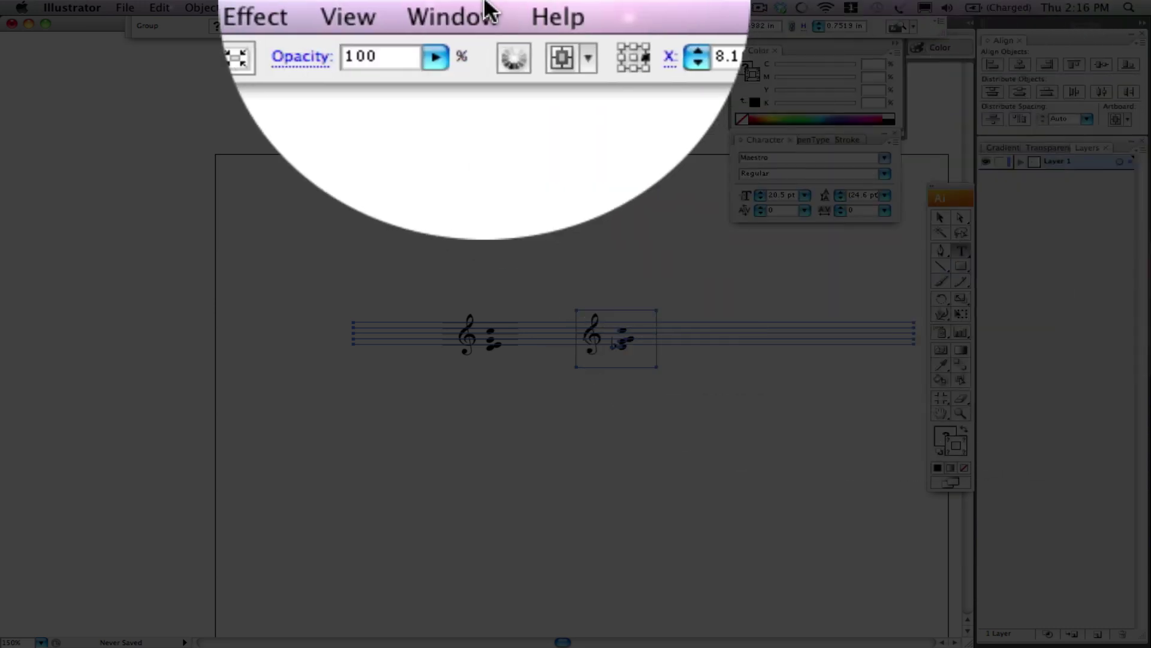
Hide the Tools panel from the Window menu, then show it again
click(470, 7)
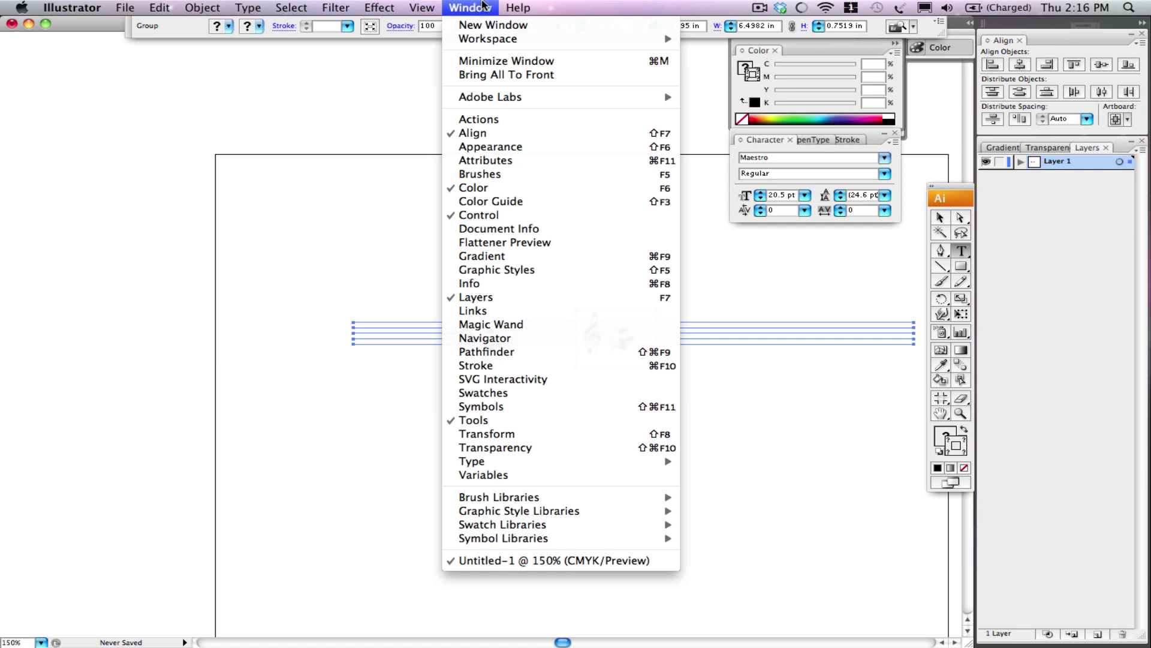
click(478, 421)
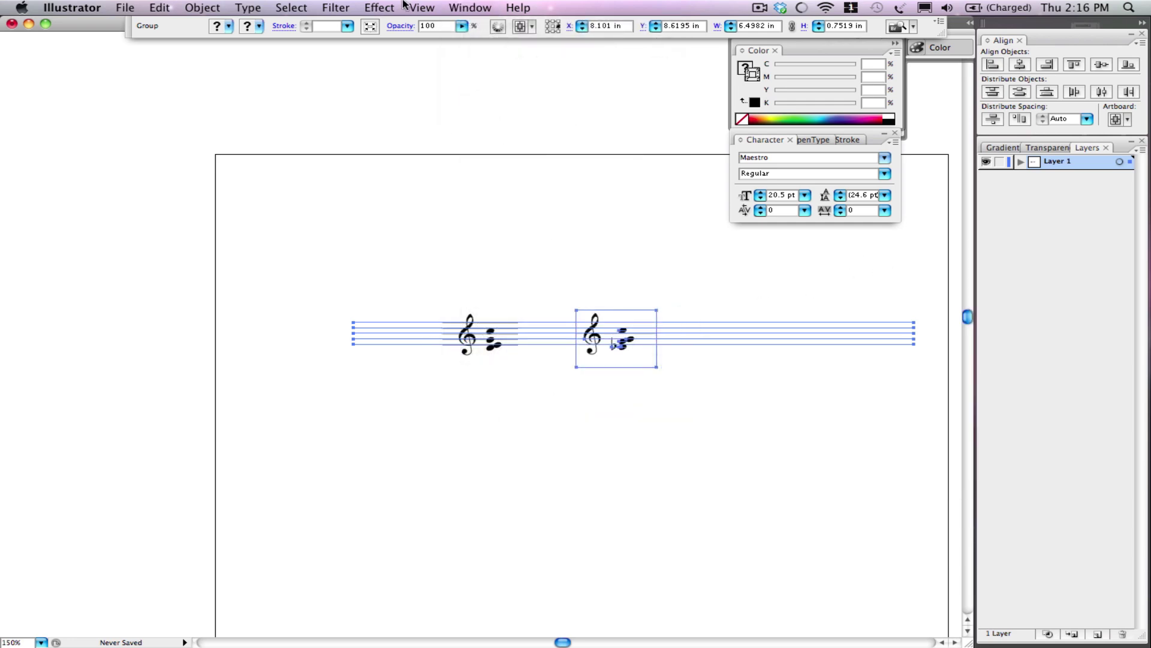
click(460, 7)
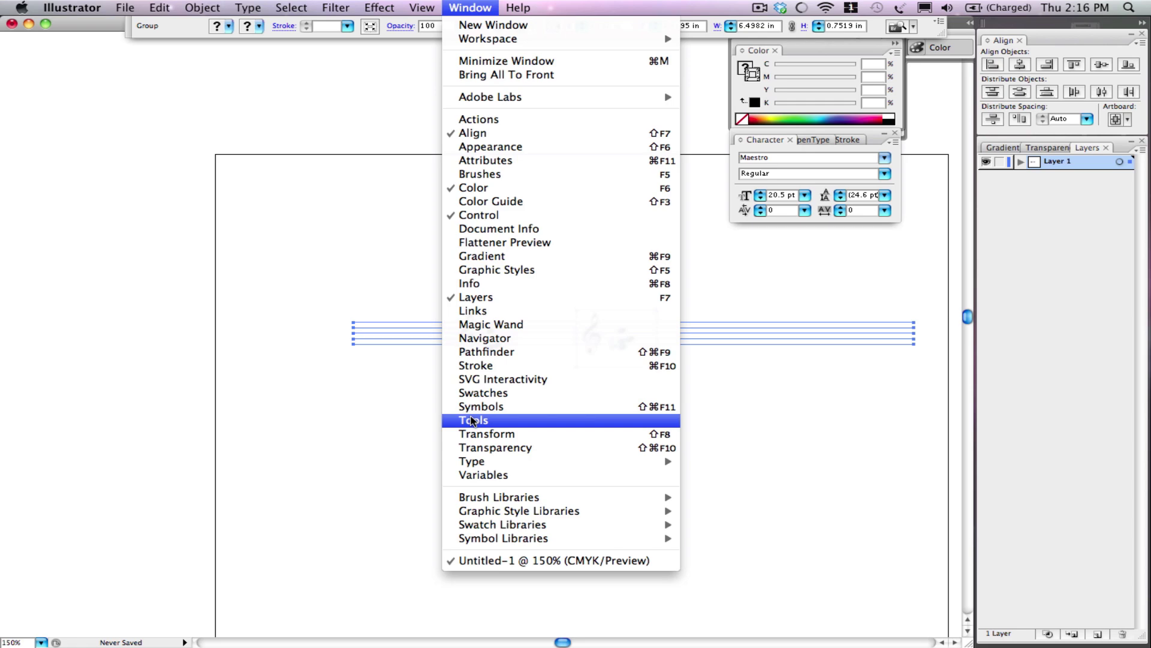
click(472, 421)
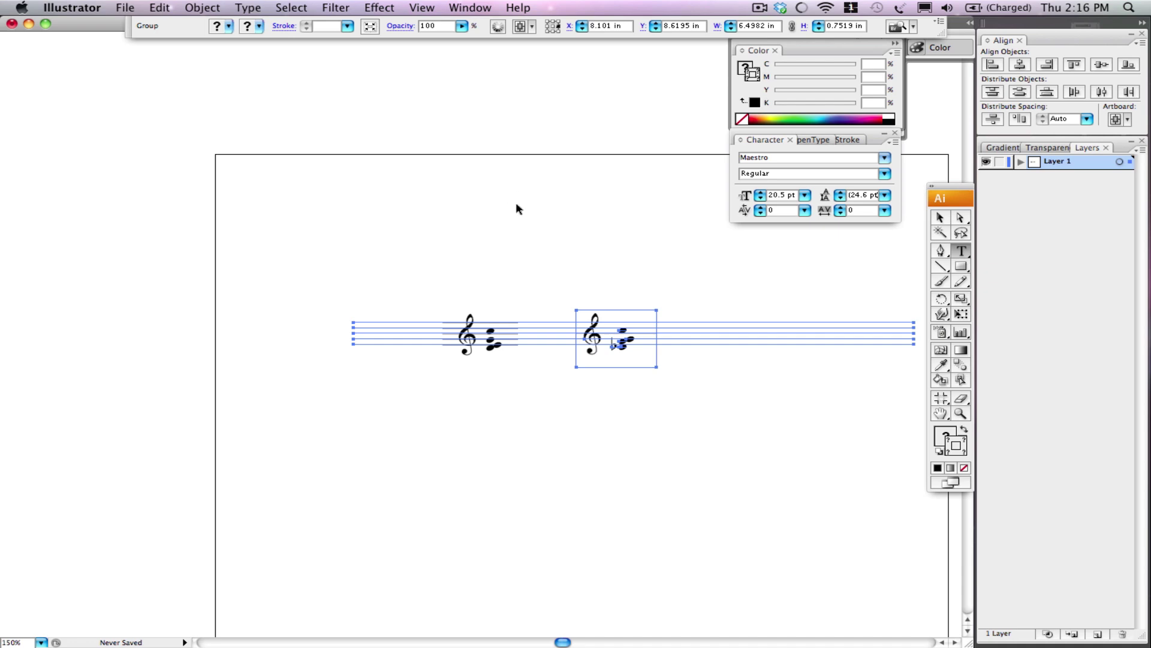
Select both chord groups and align them on their vertical centres
key(super+shift+a)
drag(466, 259, 659, 357)
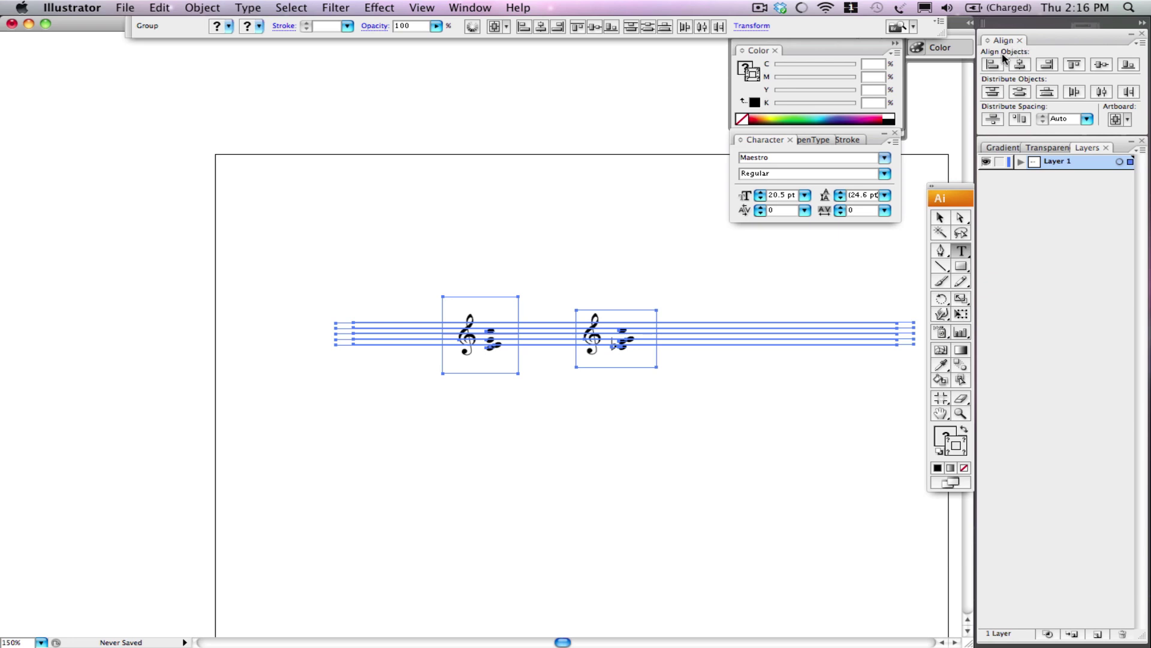
click(460, 7)
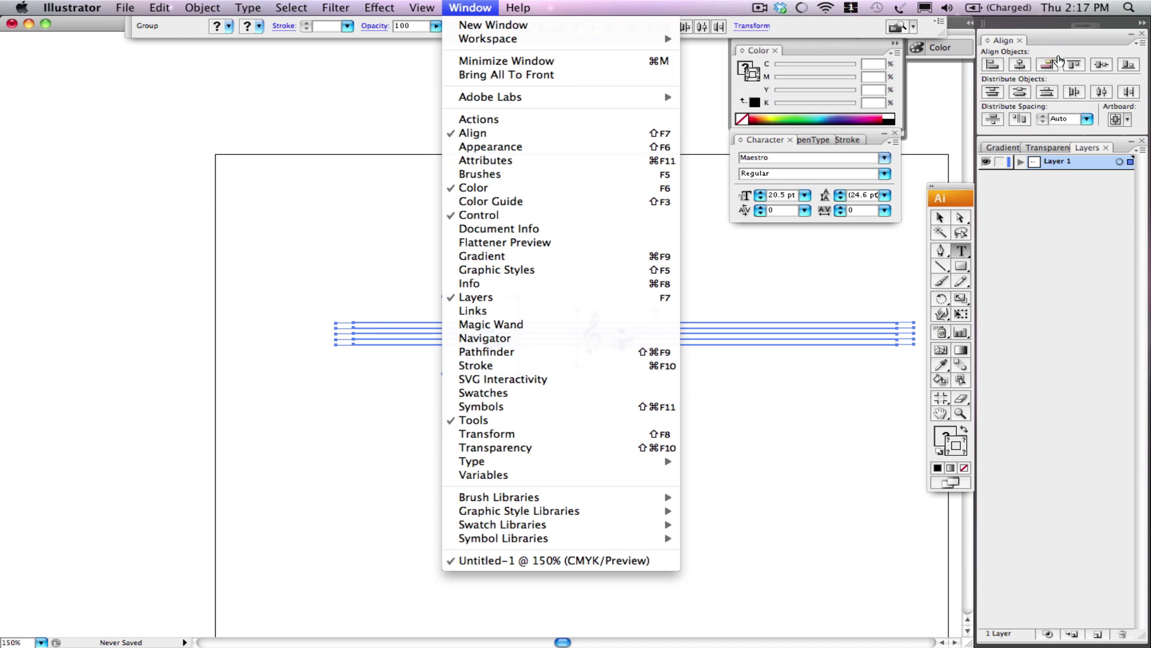
click(1069, 50)
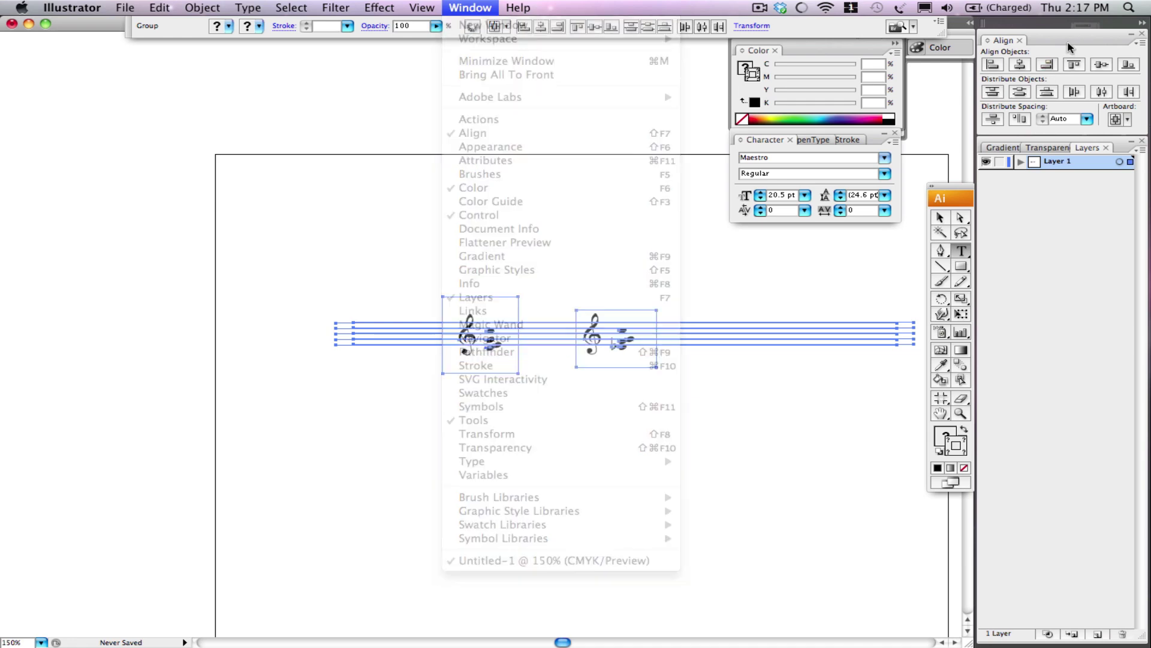
click(1100, 65)
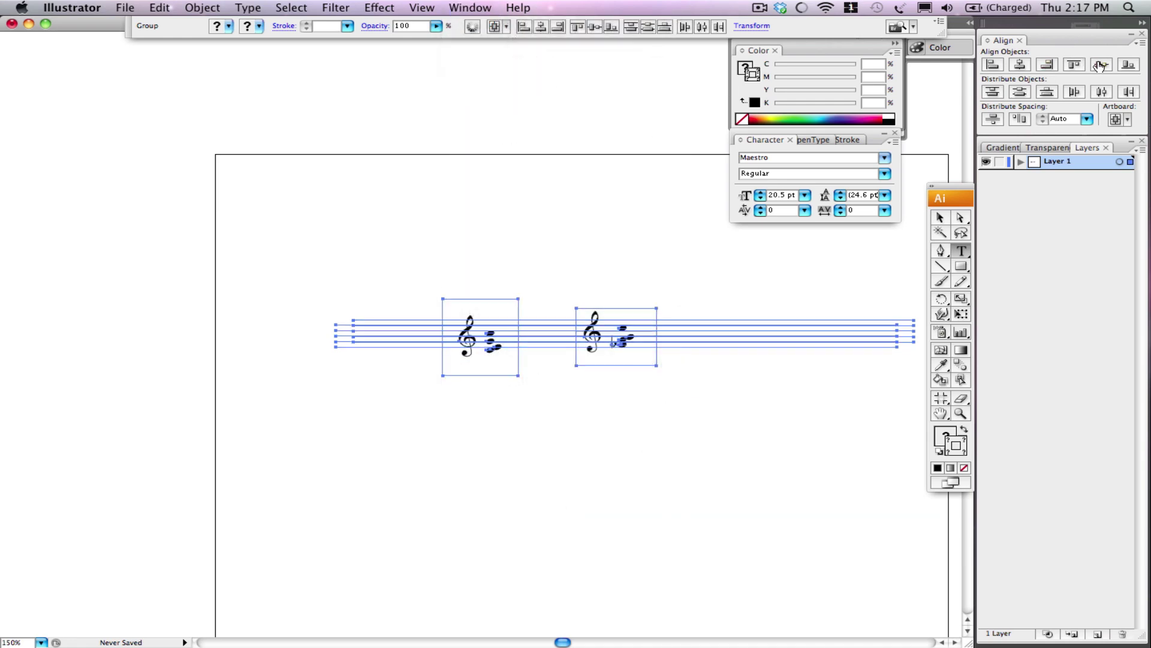
click(563, 390)
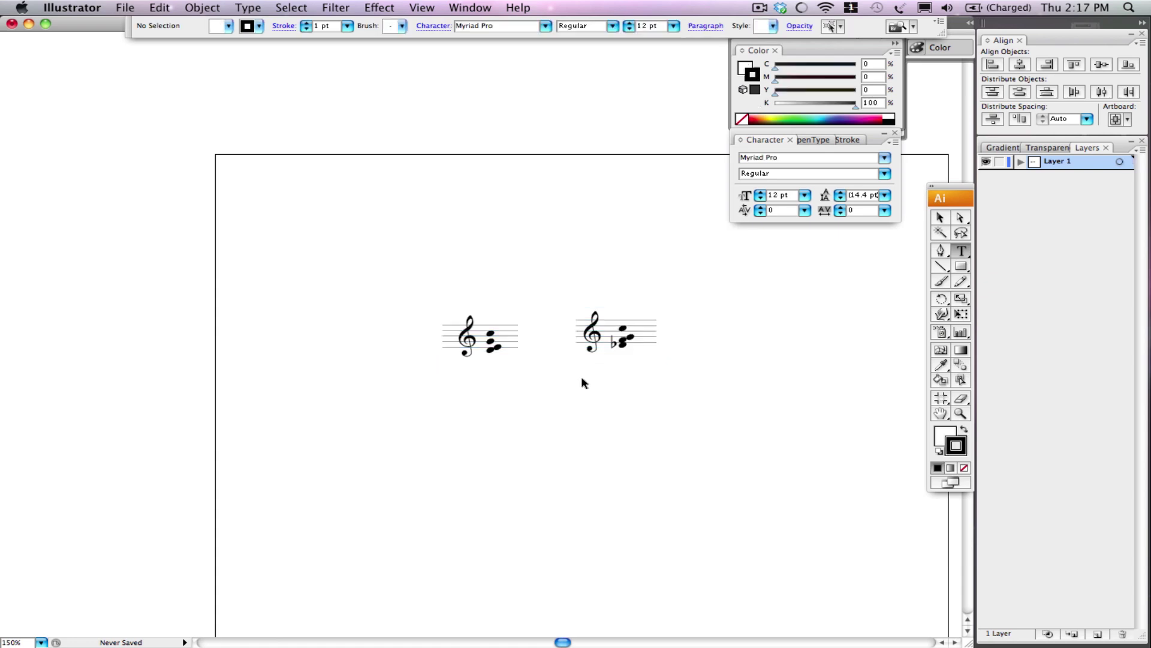
Nudge the second chord group slightly down and deselect
click(597, 345)
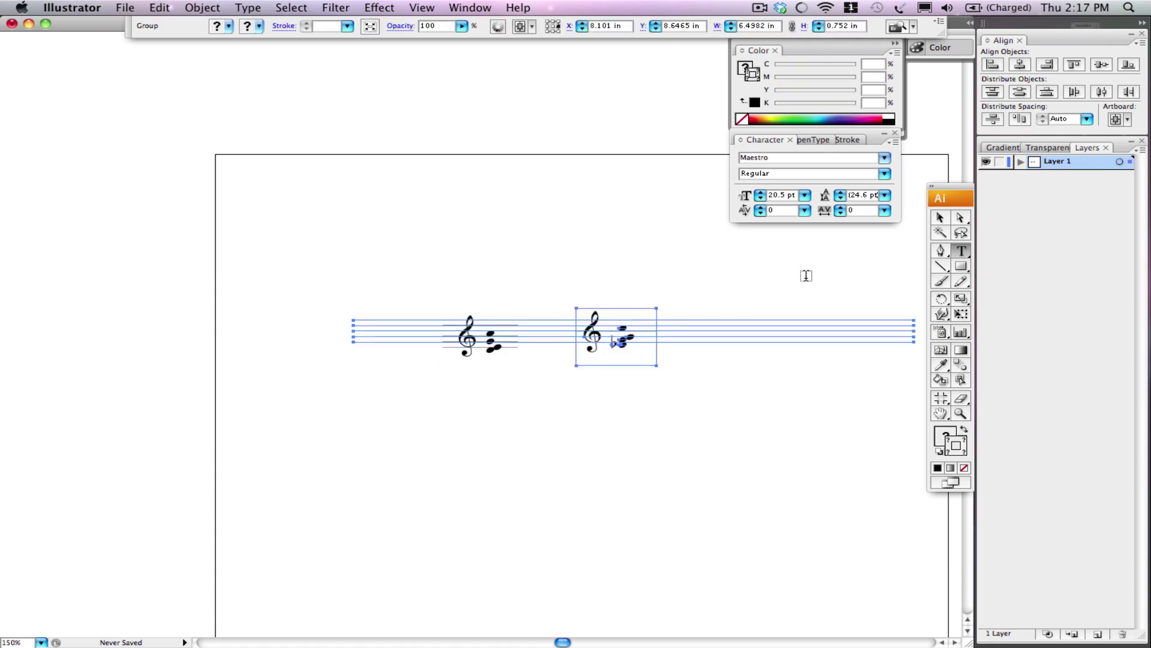
click(946, 222)
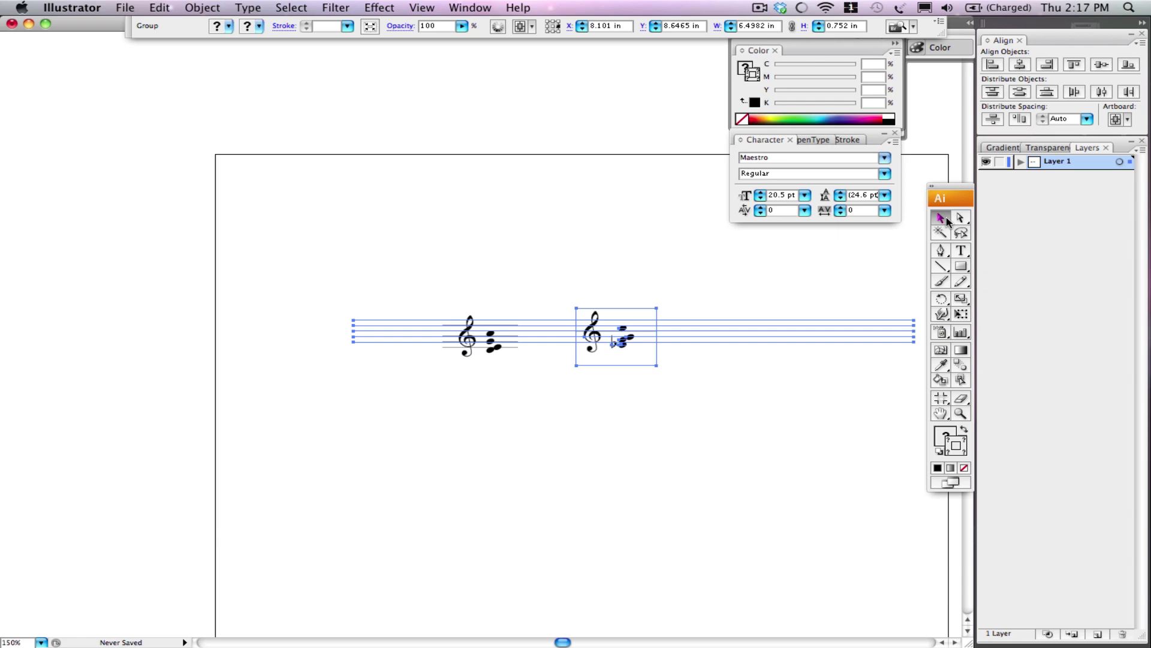
key(Down)
key(Down)
click(570, 433)
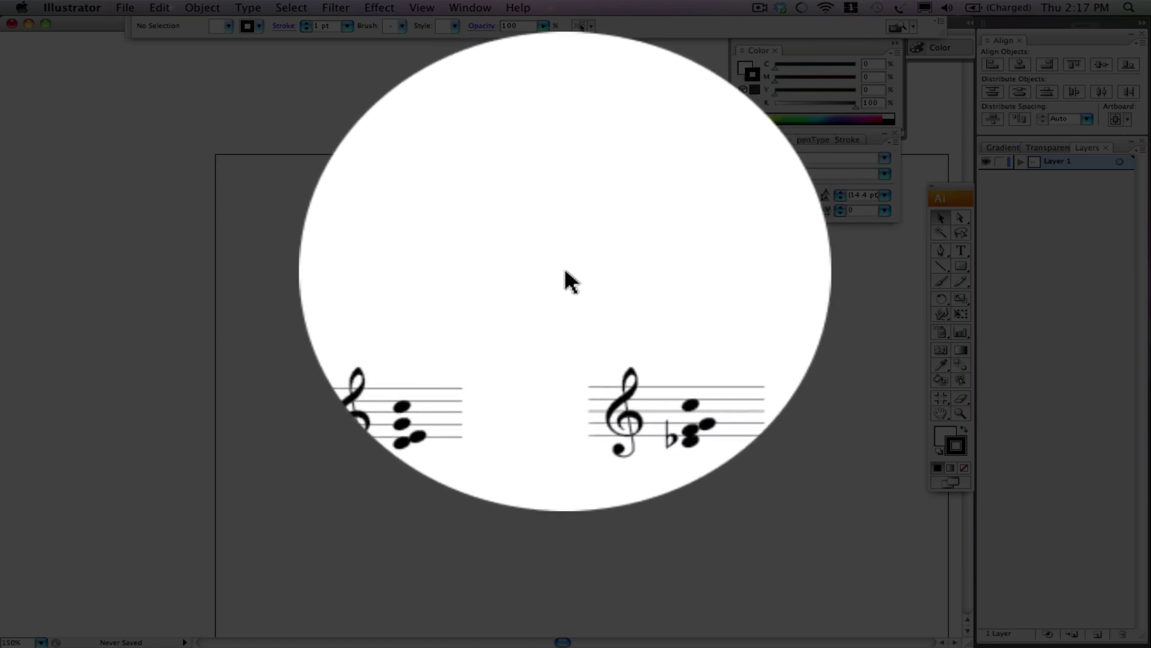
Zoom in on the two chords from 150% to 300%
key(z)
key(v)
key(z)
key(v)
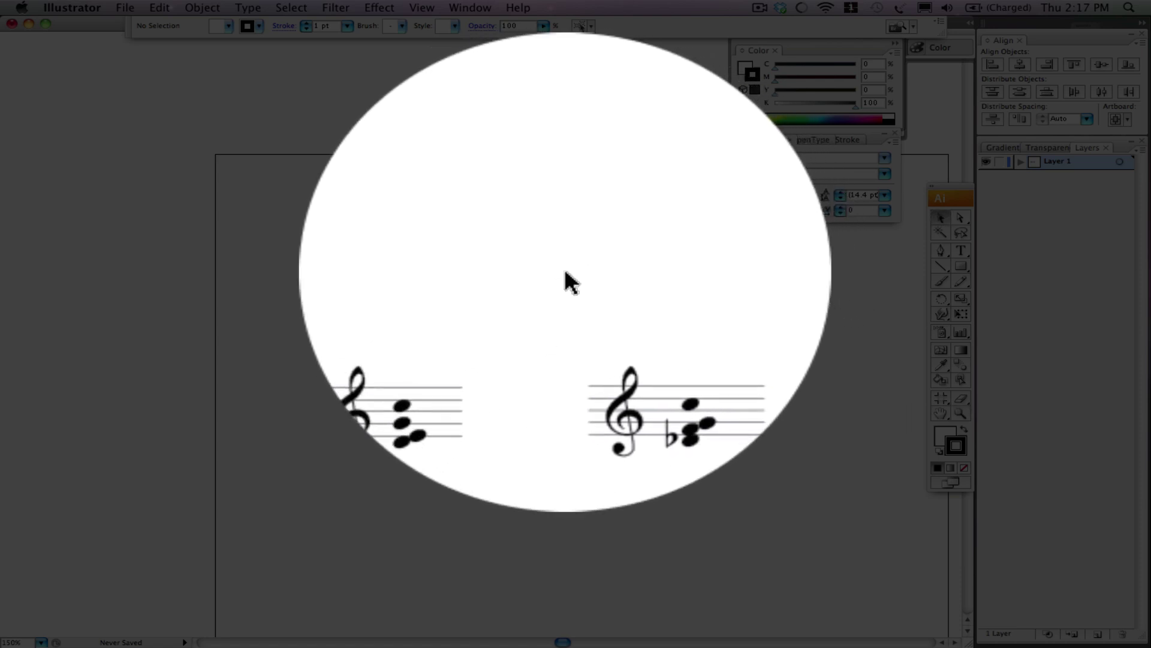
key(z)
key(v)
key(z)
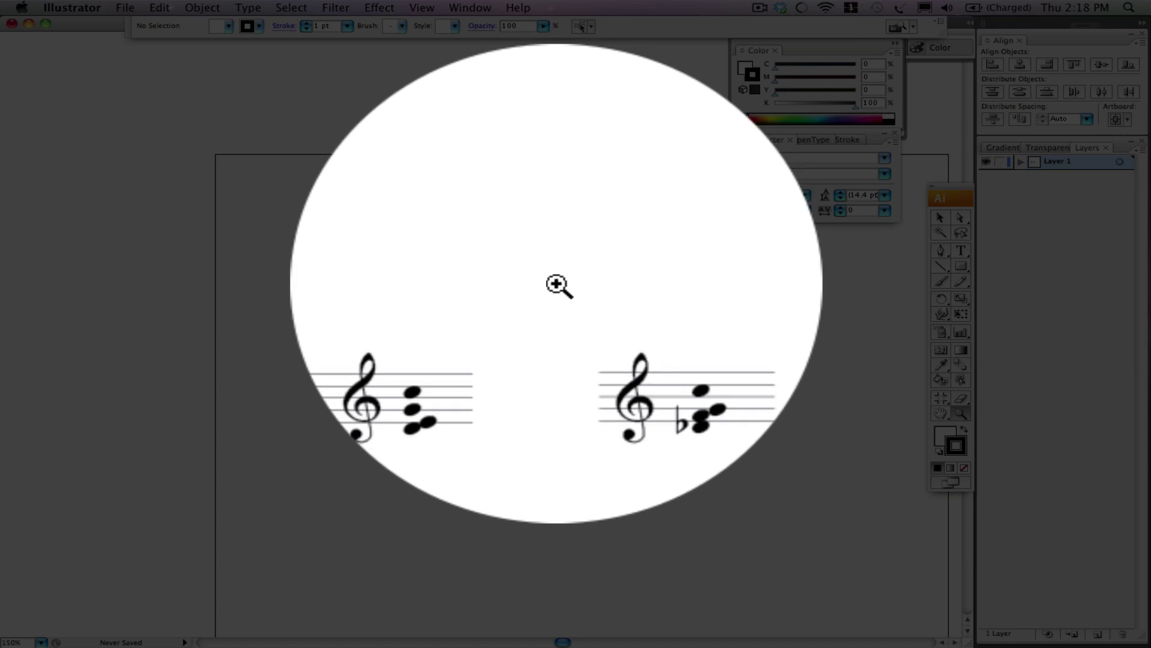
click(520, 340)
click(407, 318)
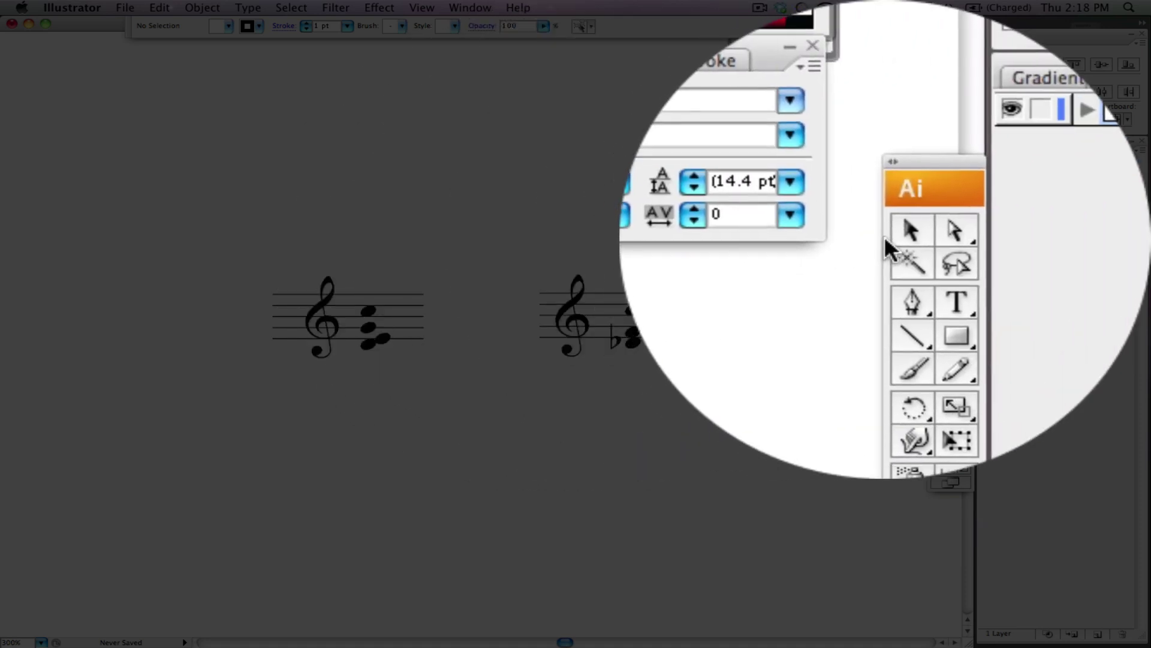
Close the Character and OpenType panels, then reopen Character via Window > Type
click(941, 218)
click(960, 248)
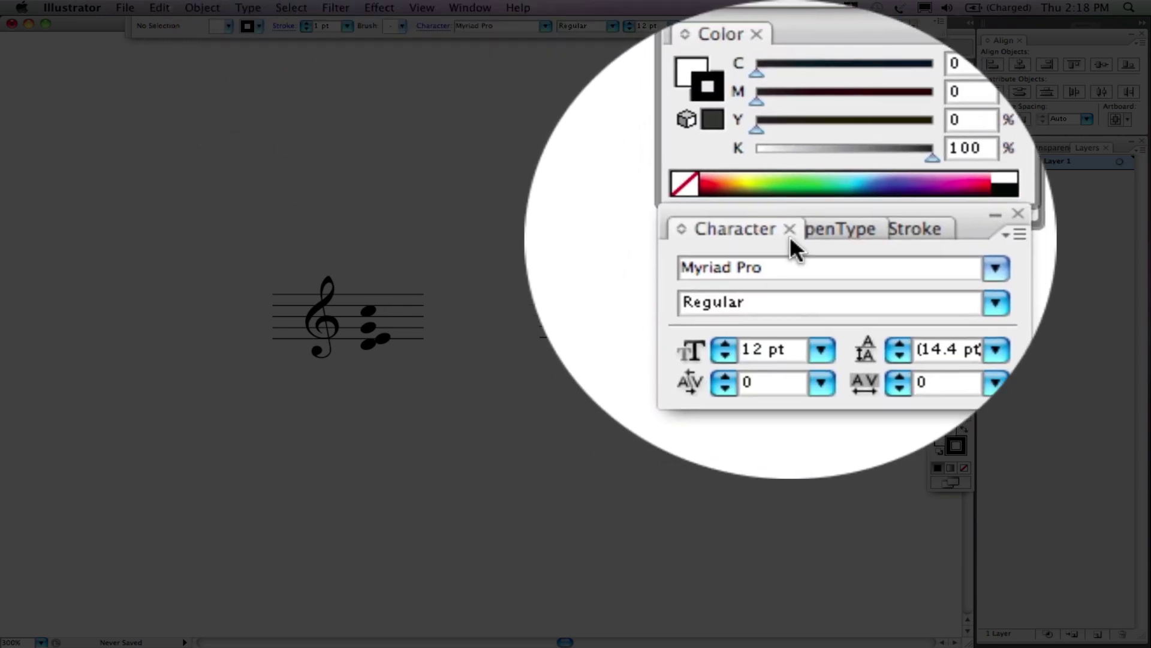
click(790, 140)
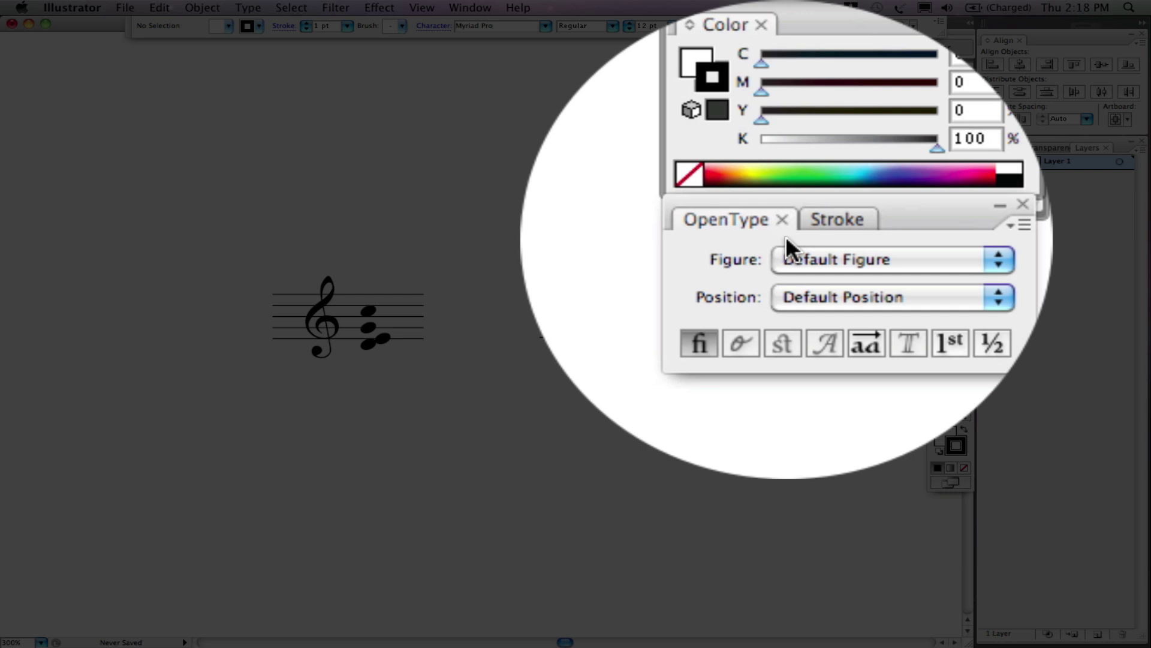
click(786, 236)
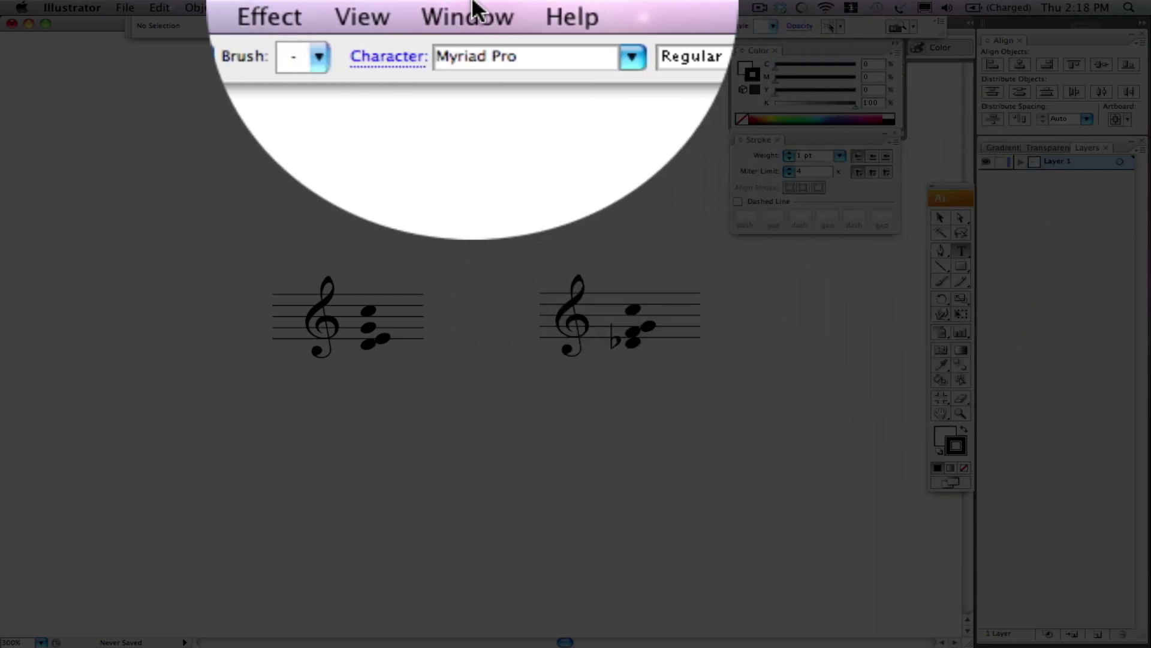
click(472, 7)
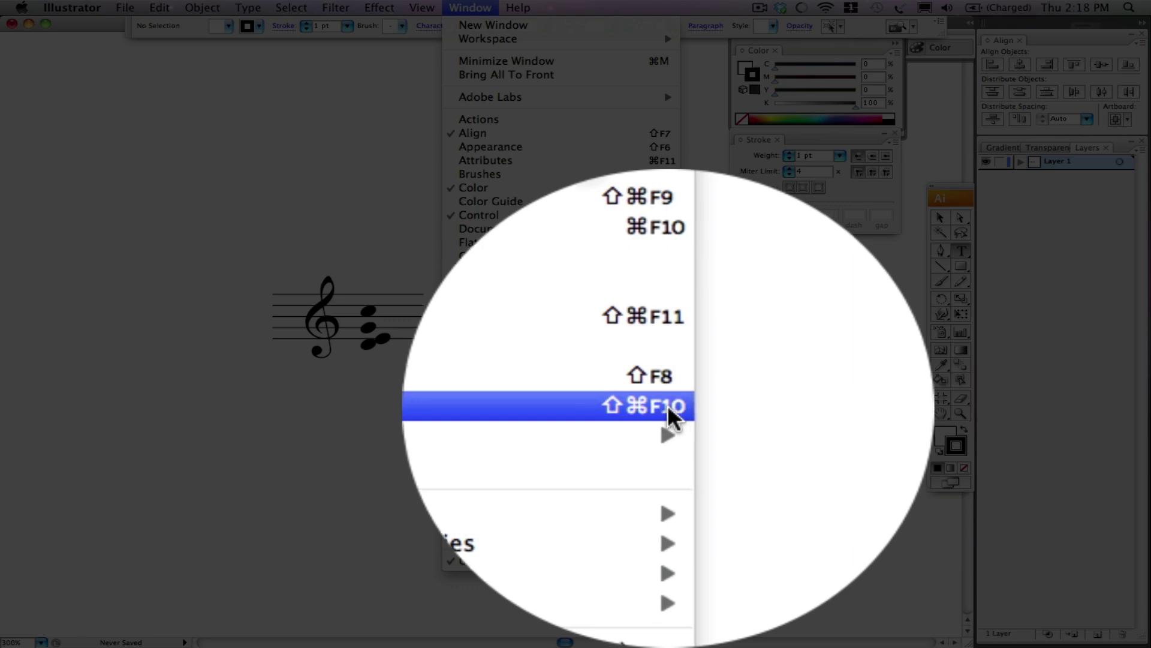
mouse_move(663, 416)
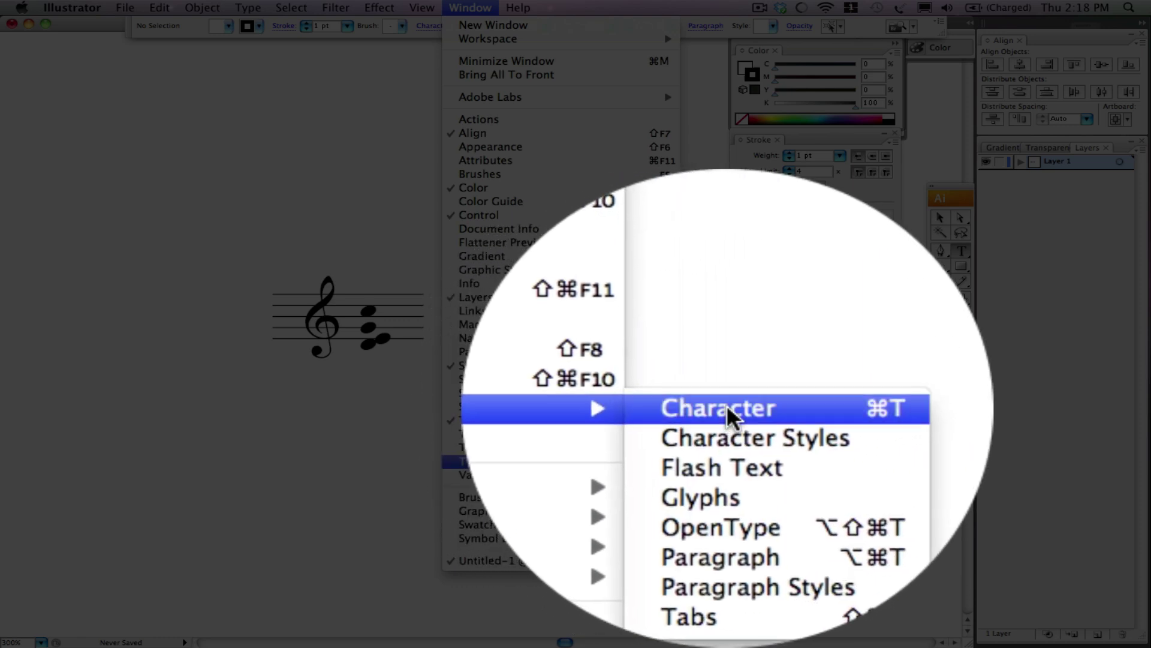
click(727, 410)
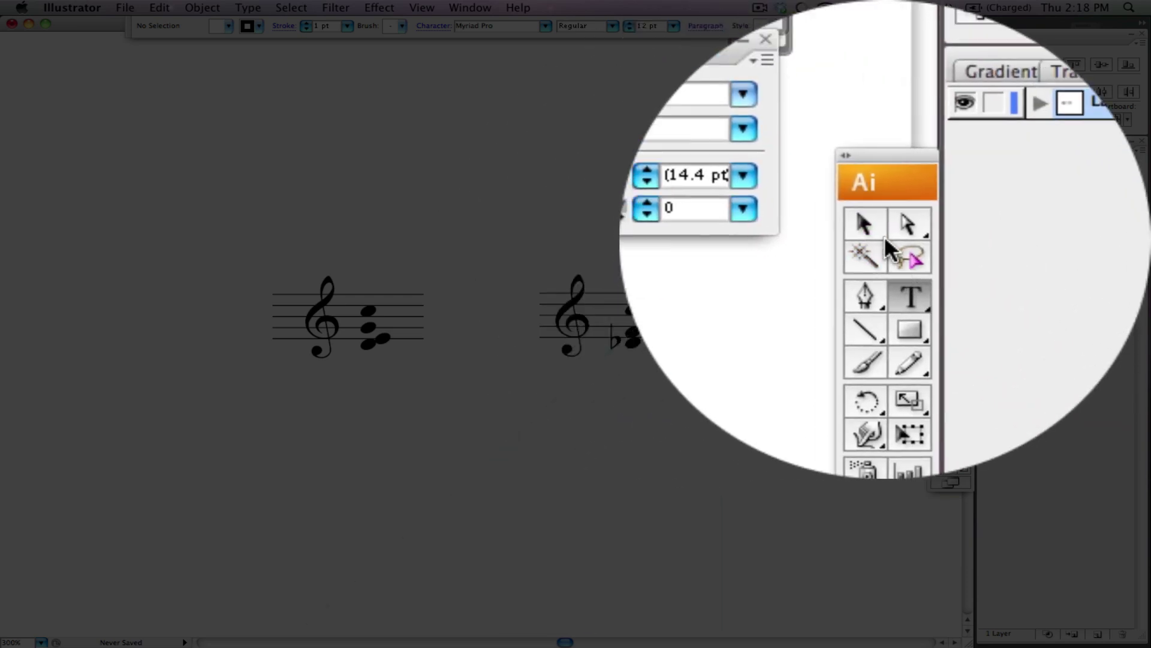
Change the font from Myriad Pro Regular to Times New Roman Bold
click(824, 177)
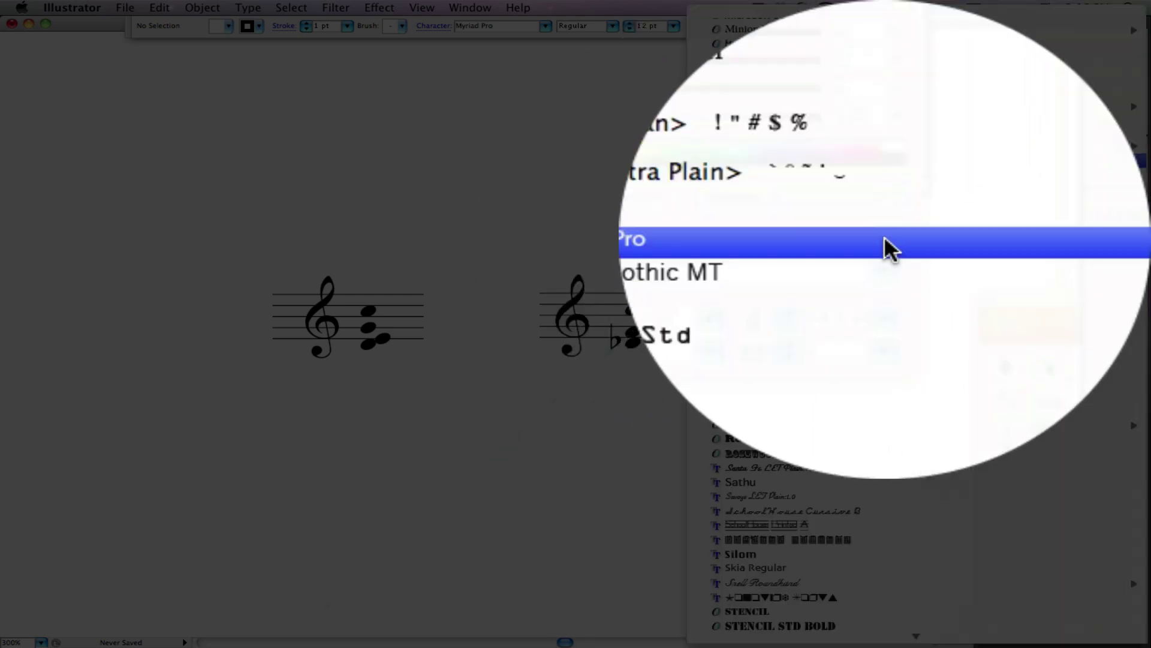
scroll(884, 236, down, 10)
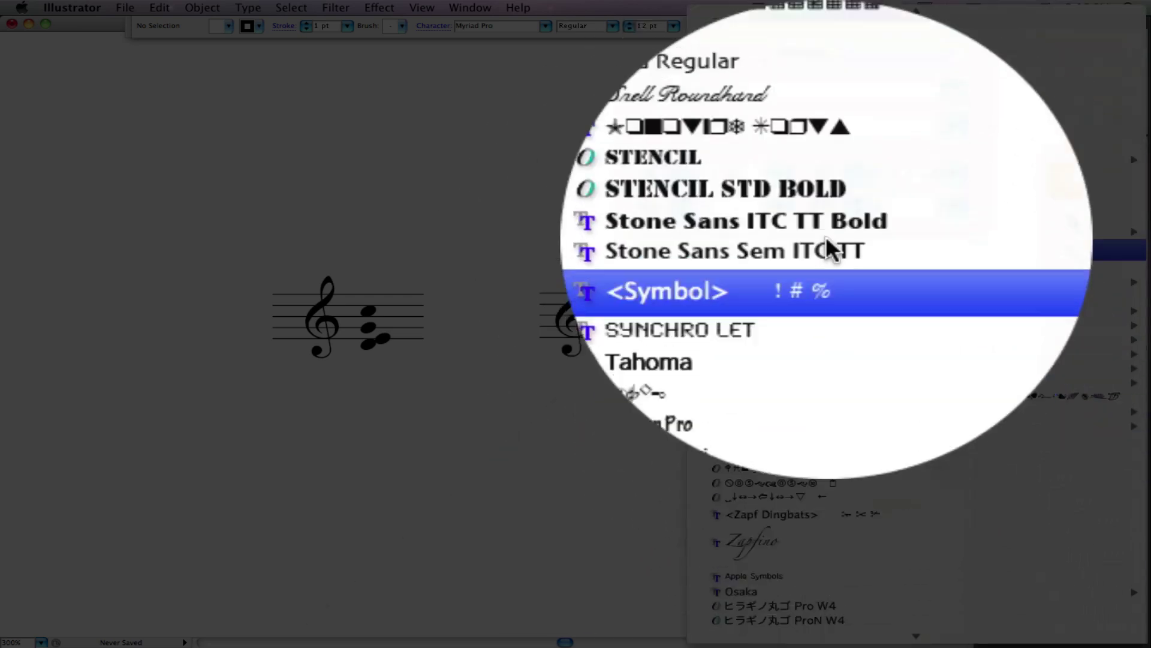
mouse_move(805, 354)
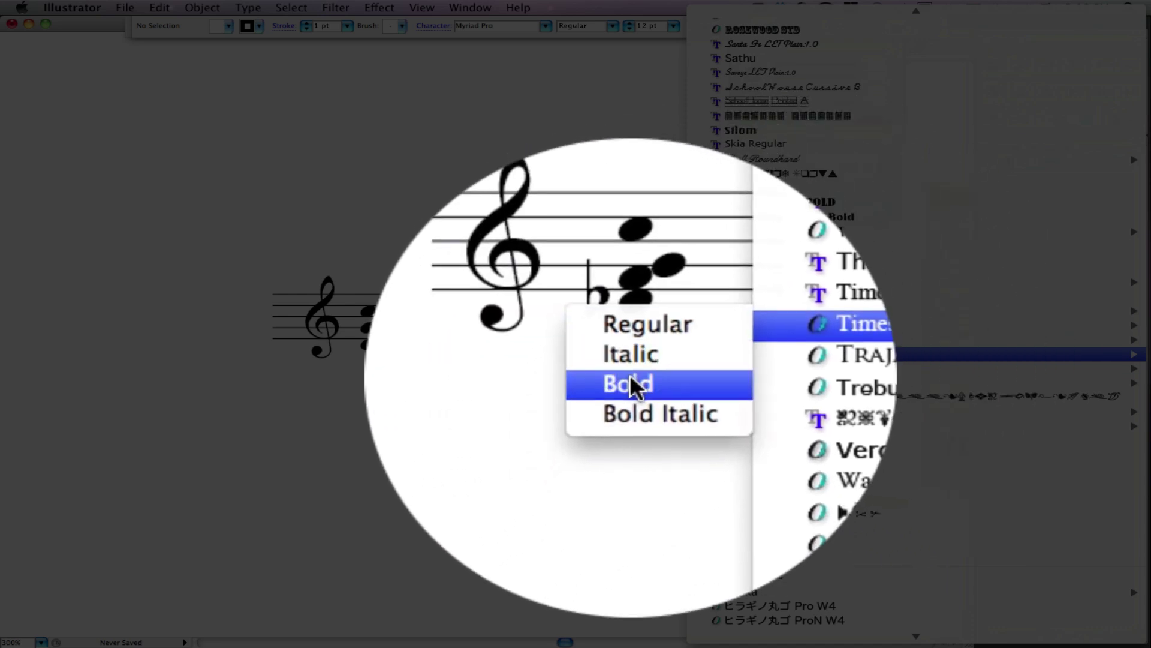
click(630, 383)
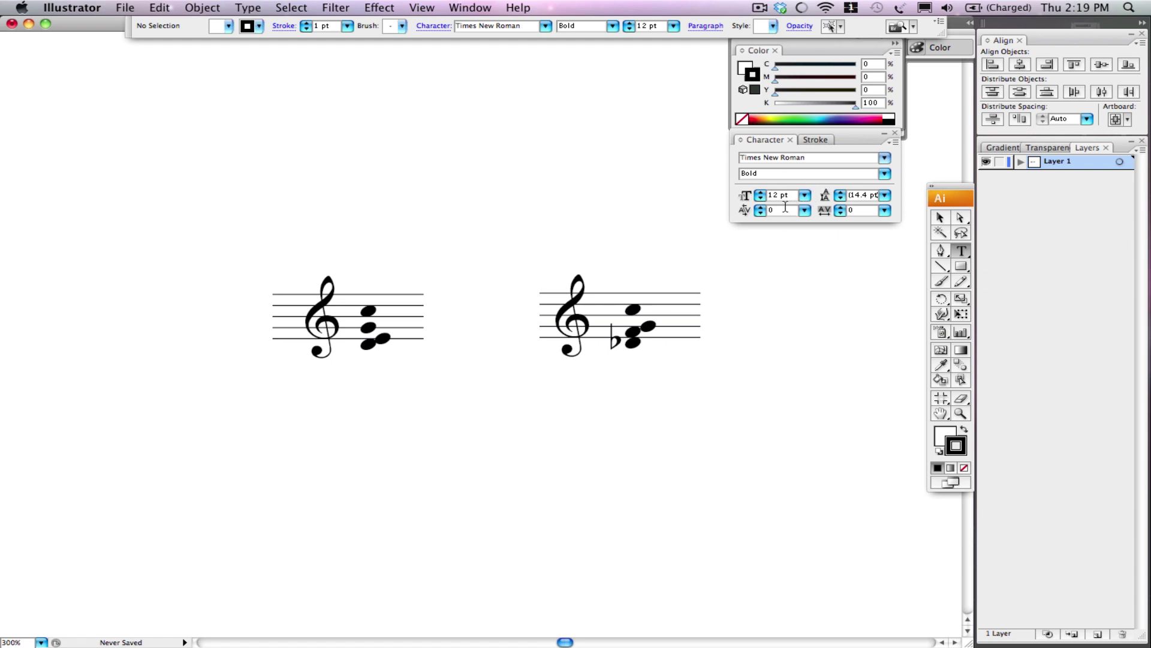
Leave kerning at 0 and type bold 'Example 1' below the chords
click(884, 211)
click(773, 271)
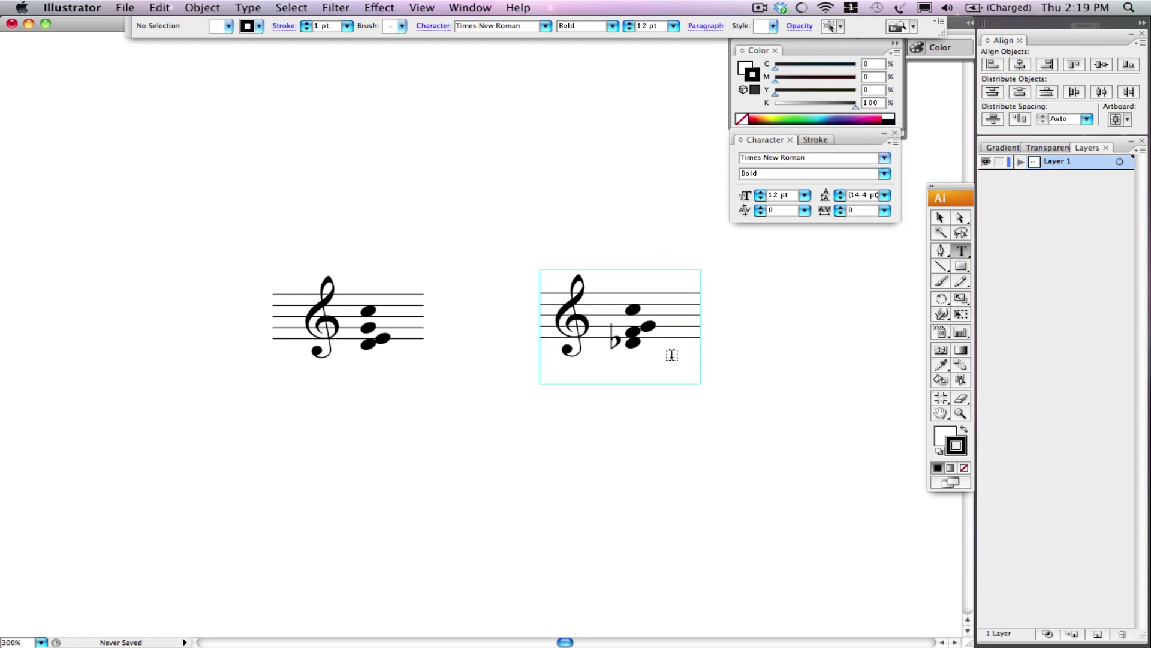
click(371, 422)
text(Ex)
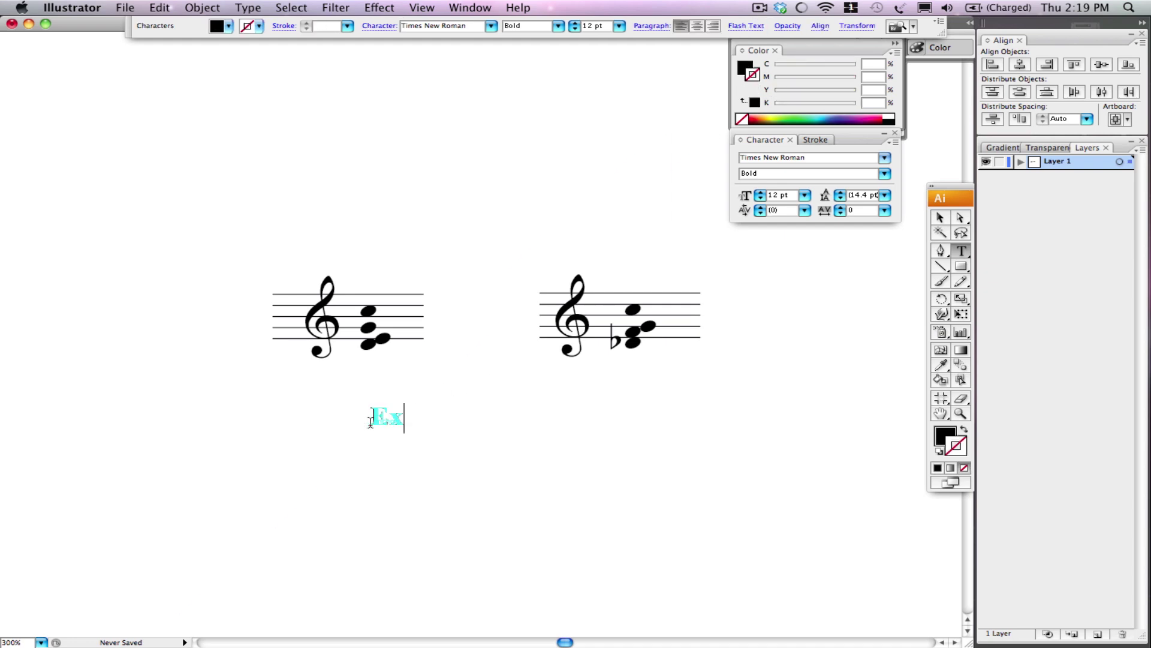
text(ample 1.)
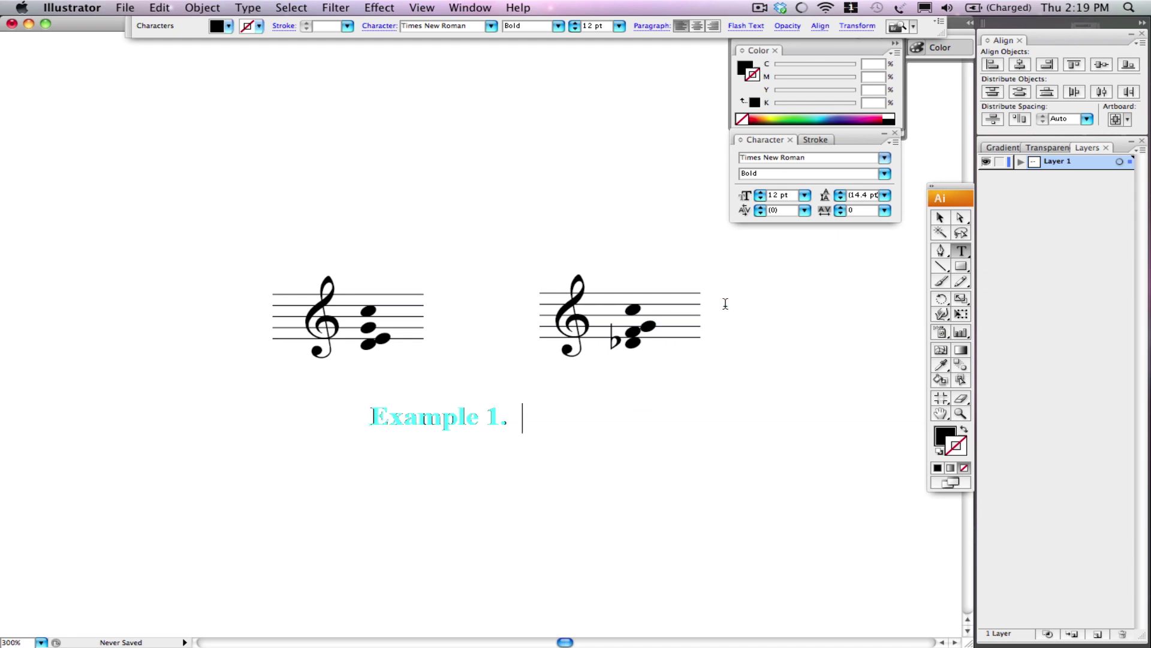
Switch to Regular weight and add 'Chords.' to finish the caption
click(885, 173)
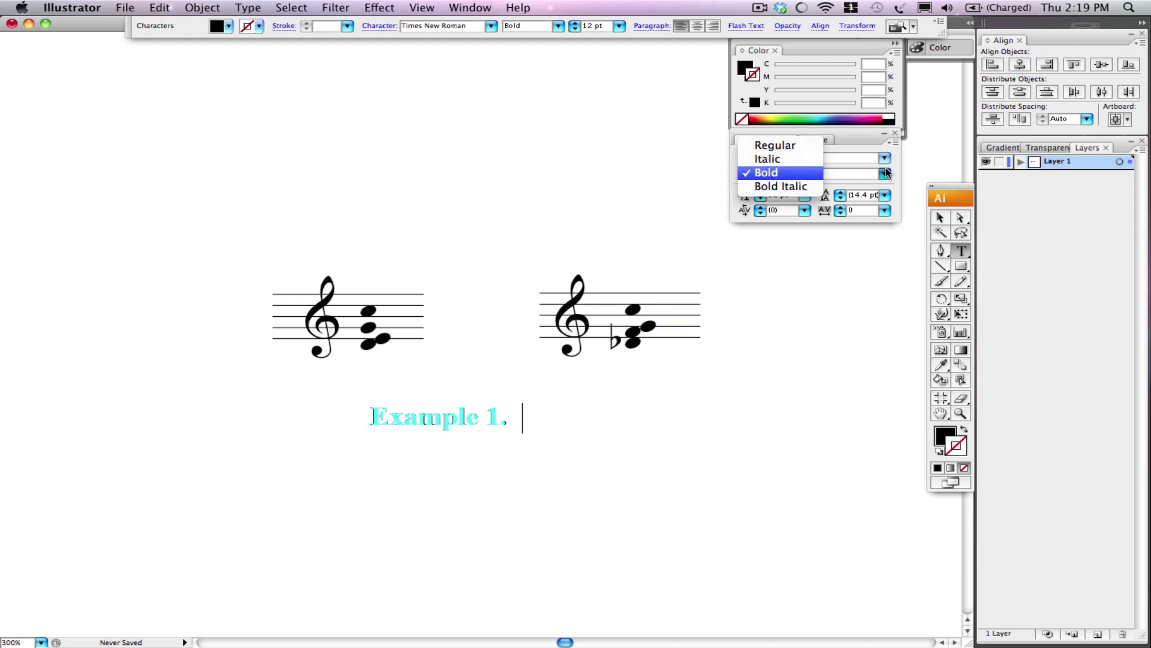
click(798, 147)
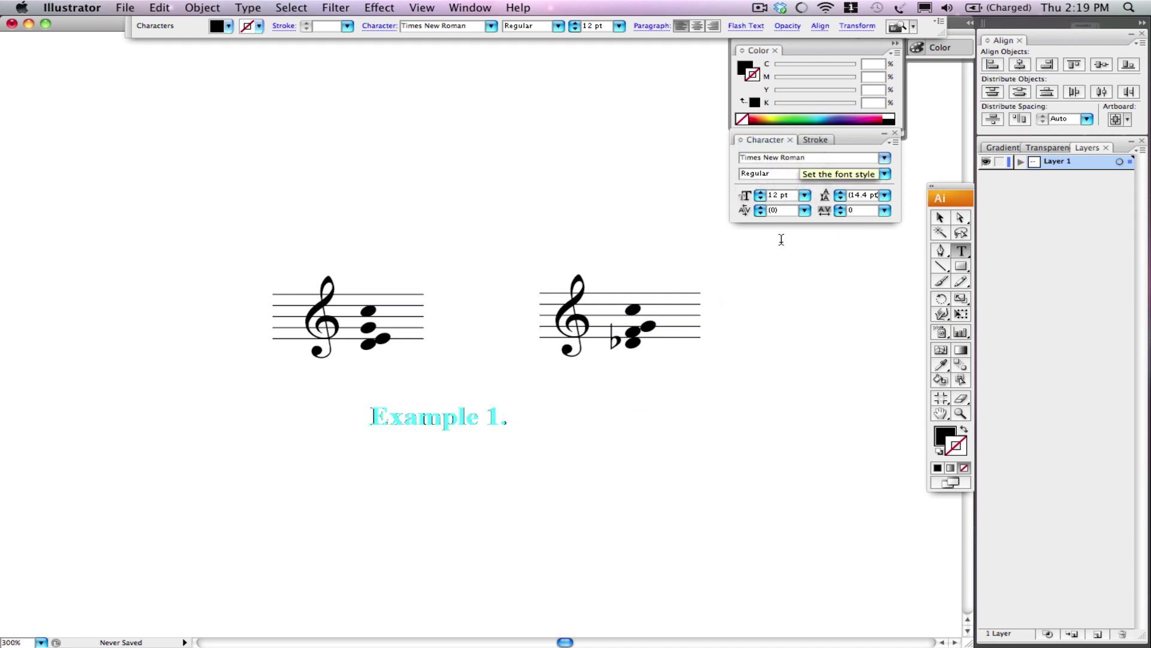
text(Chords)
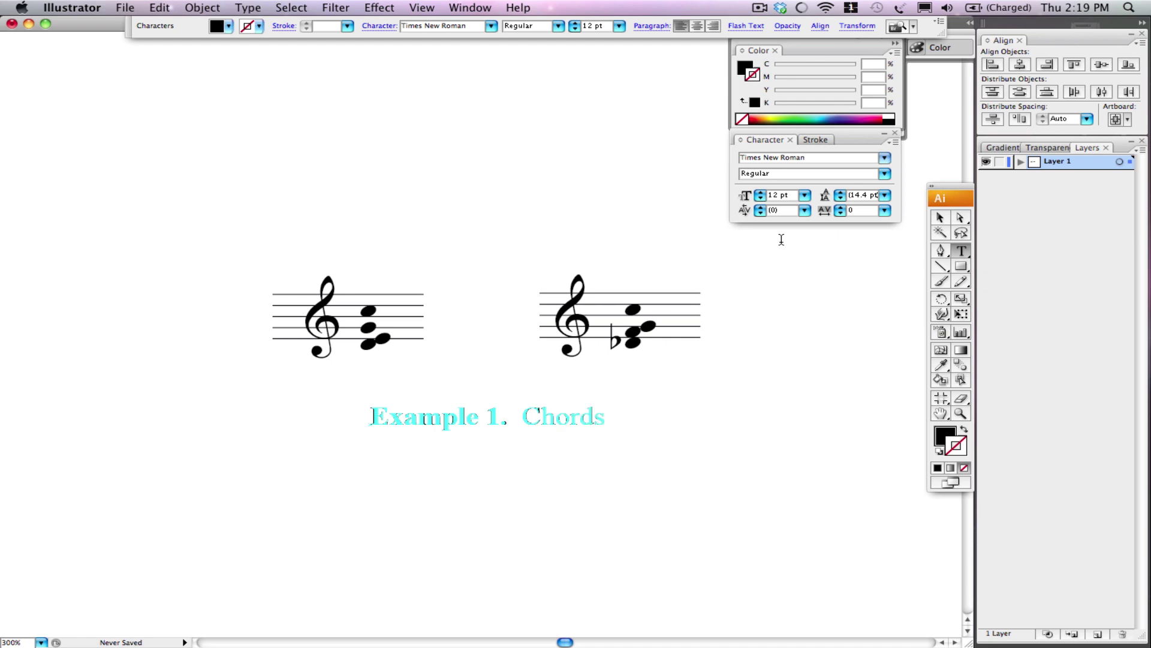
text(.)
key(Escape)
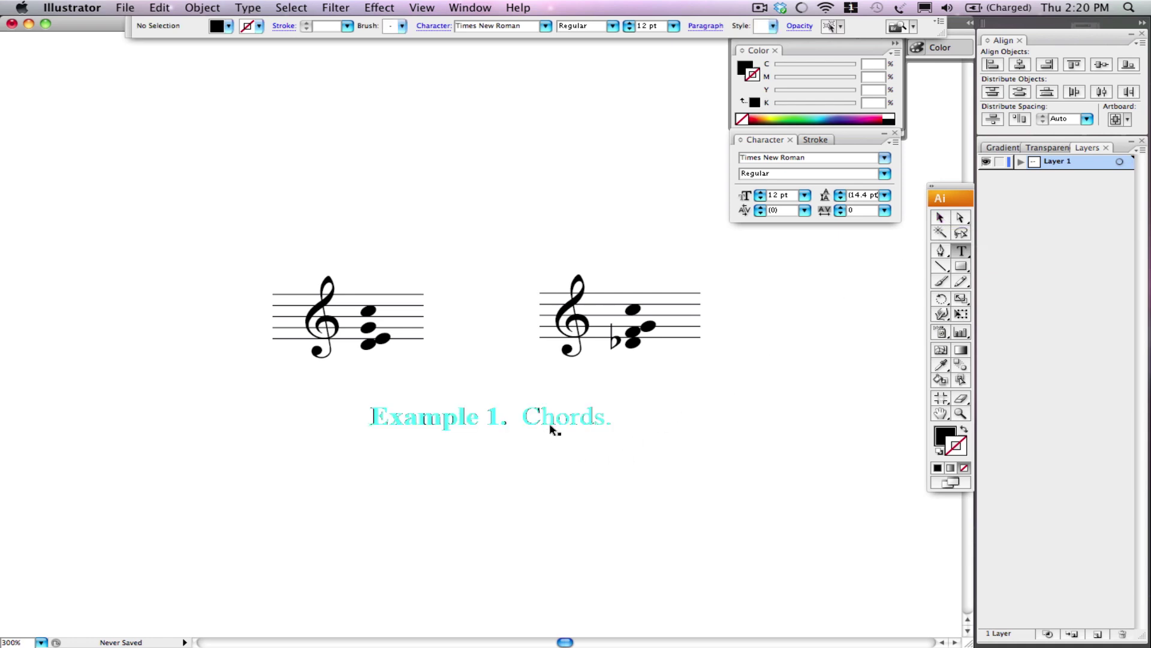
Move the 'Example 1. Chords.' caption up so it sits just under the two chord staves
drag(549, 422, 541, 390)
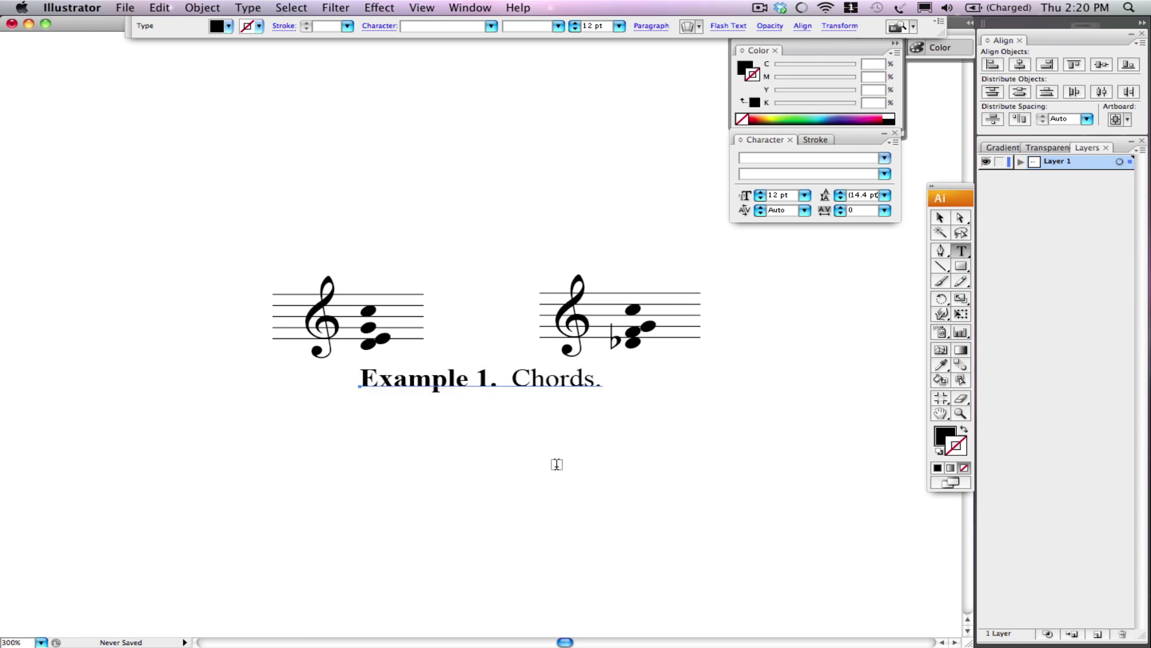
click(552, 462)
ctrl+click(541, 411)
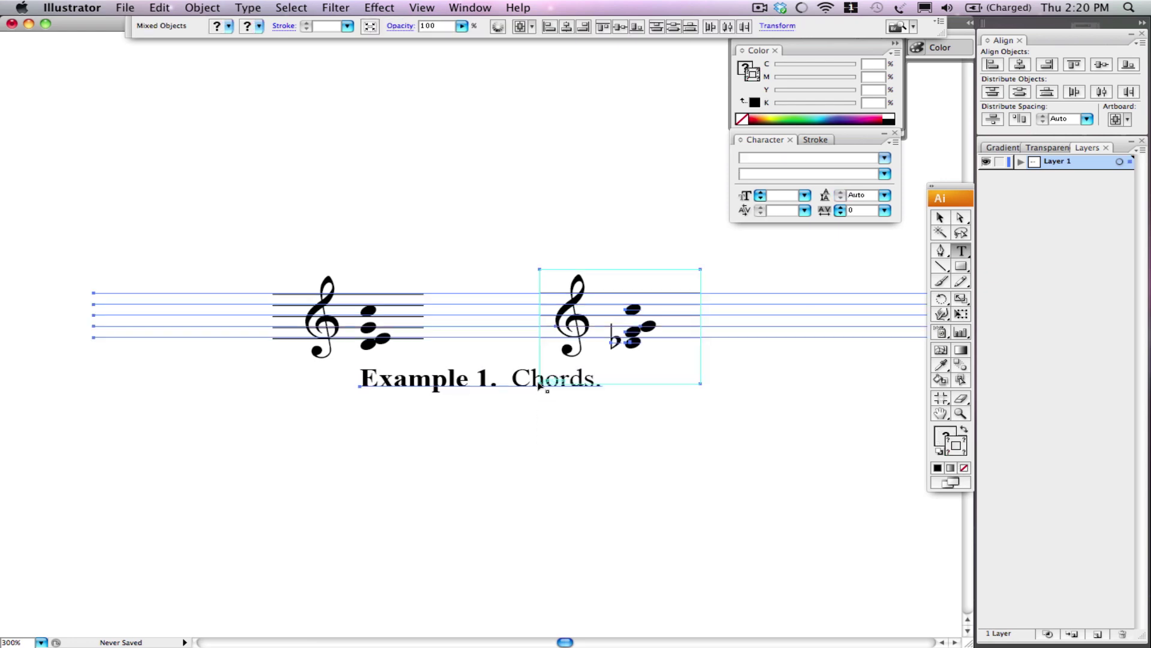
ctrl+click(524, 464)
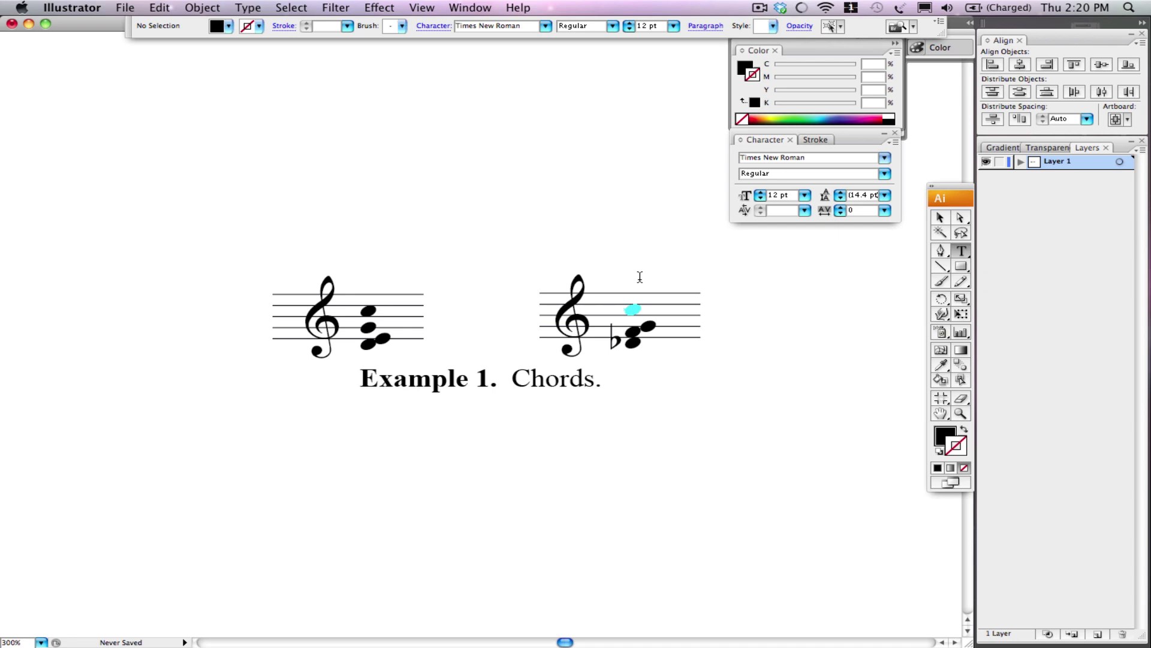
Ungroup the right-hand chord graphic into separate note and staff-line objects with Object > Ungroup
click(630, 343)
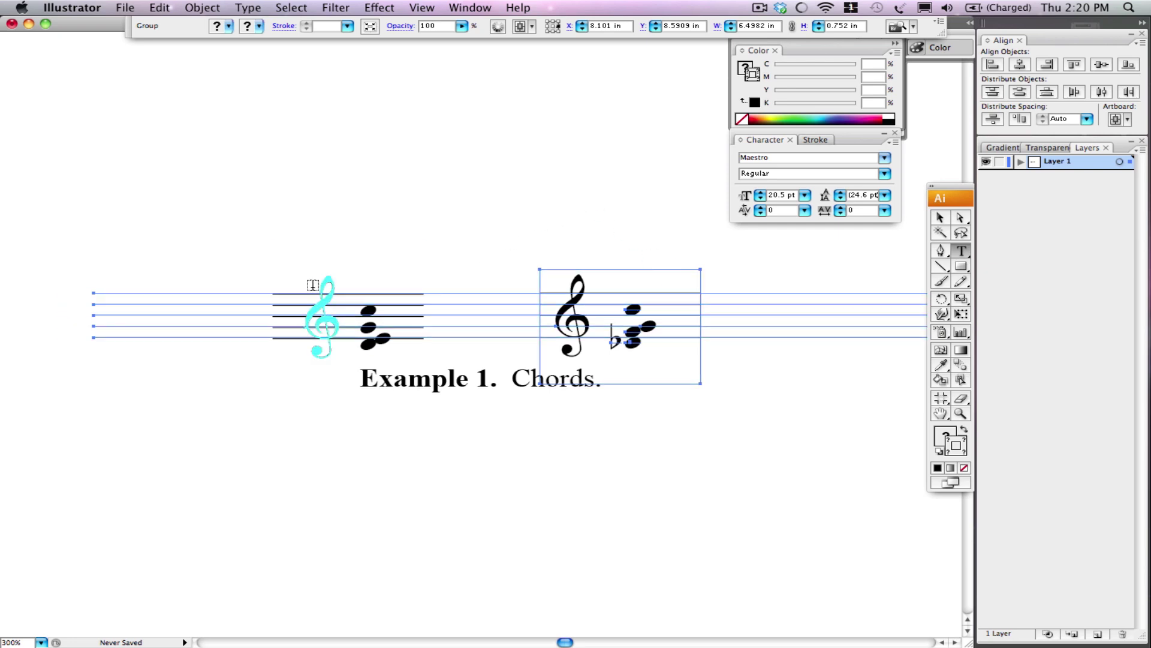
click(359, 335)
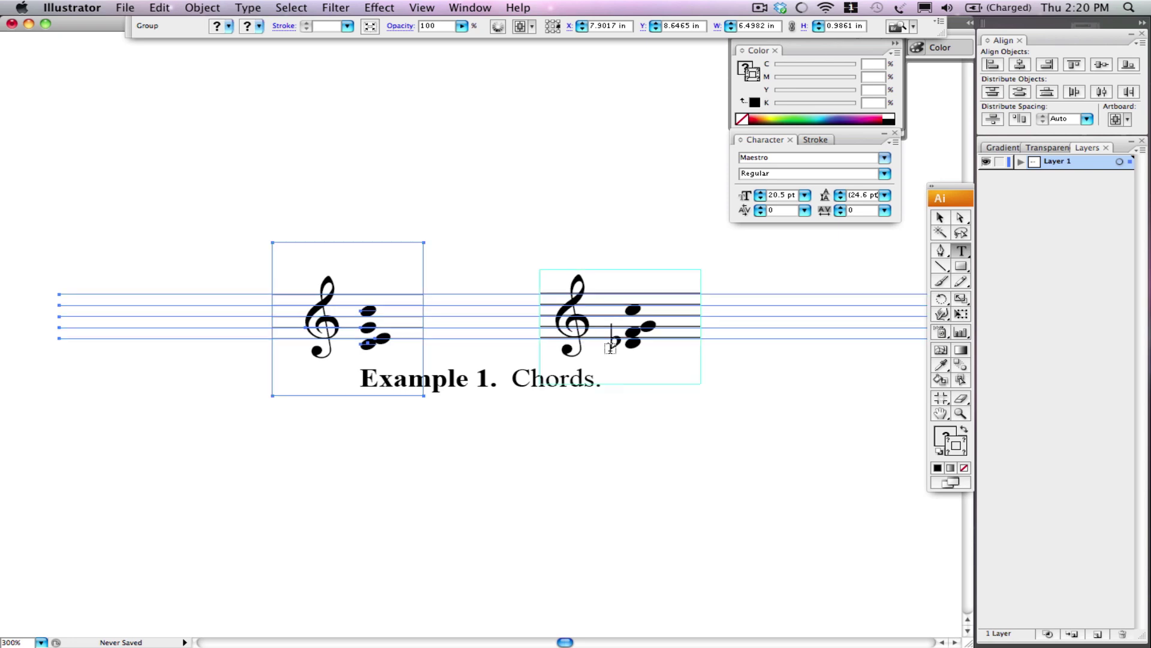
click(633, 346)
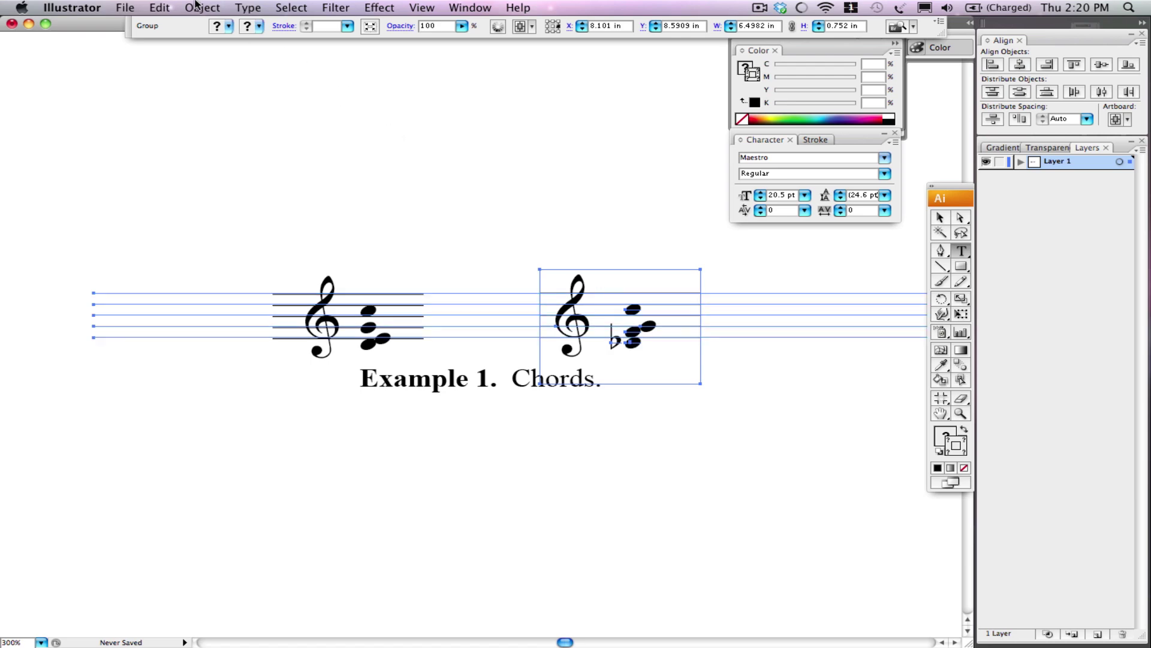
click(200, 6)
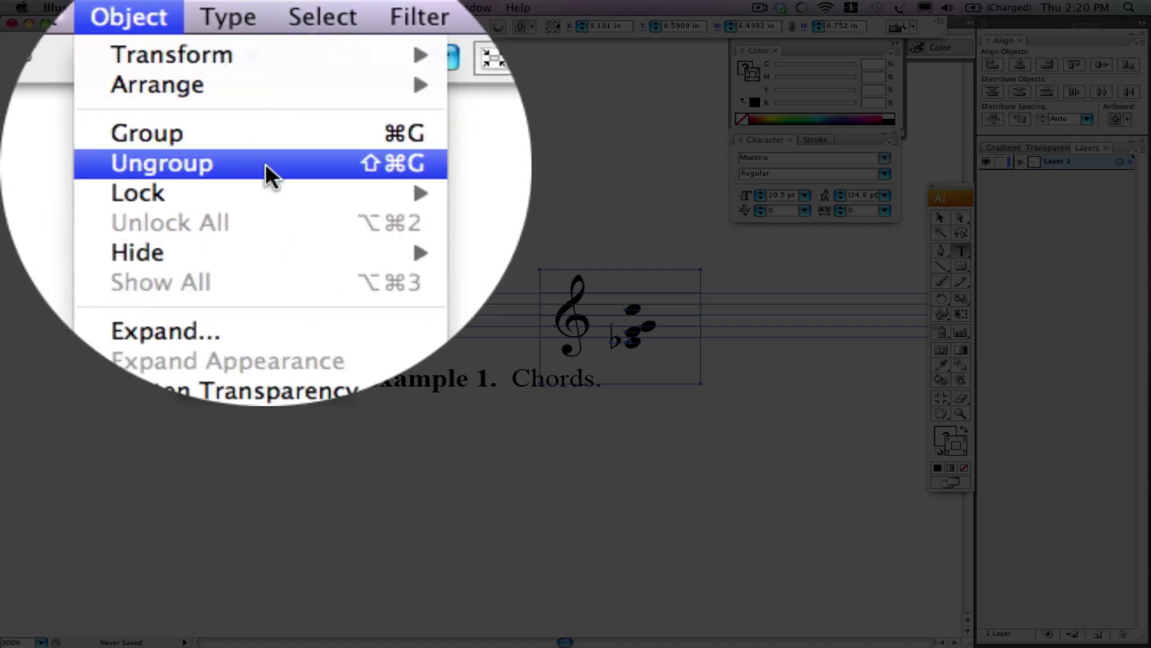
click(263, 74)
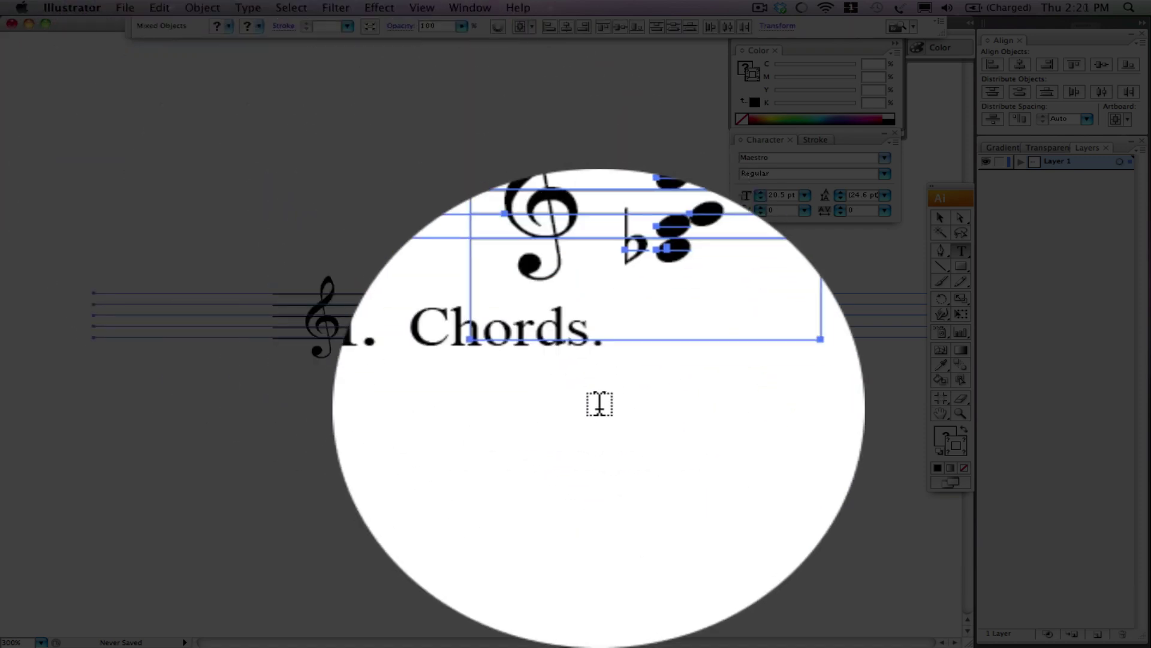
click(604, 404)
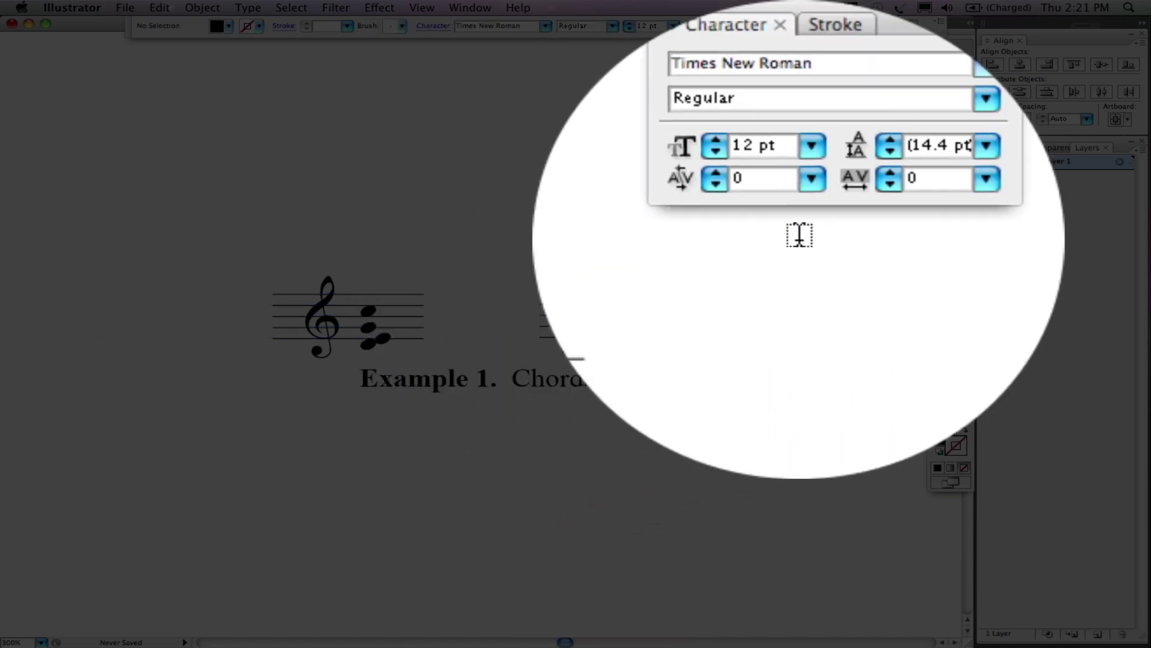
Move the right chord's top note head onto the staff and nudge it into line above the other notes
click(942, 218)
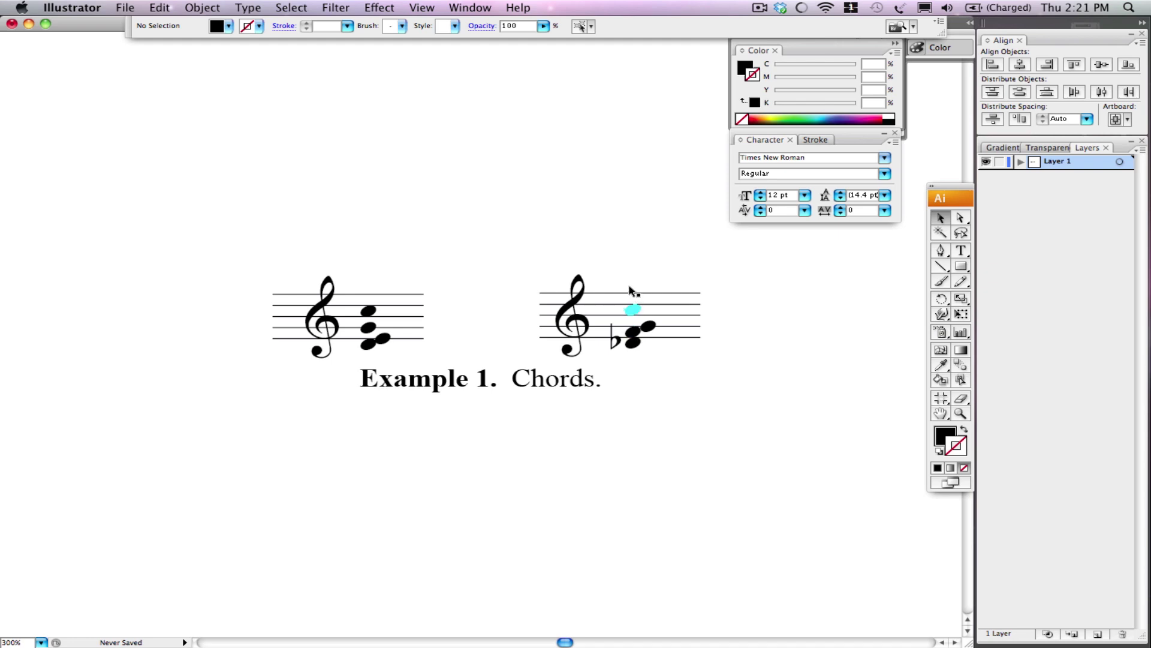
click(631, 289)
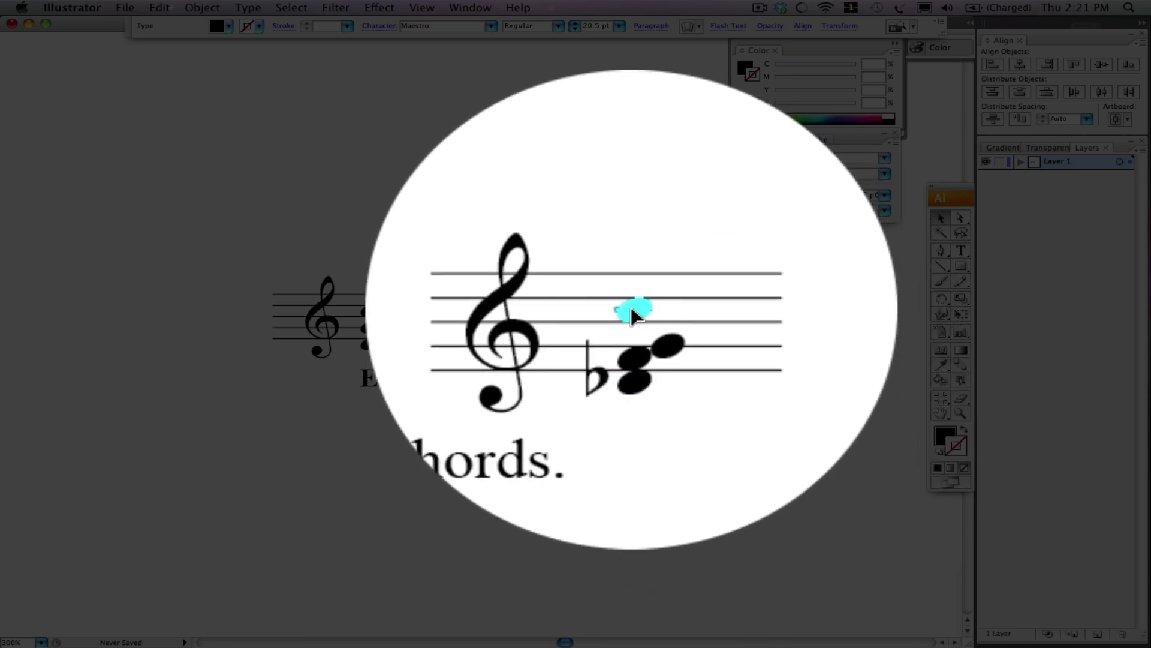
mouse_move(632, 313)
mouse_down()
mouse_move(653, 277)
mouse_move(632, 282)
mouse_move(630, 297)
mouse_up()
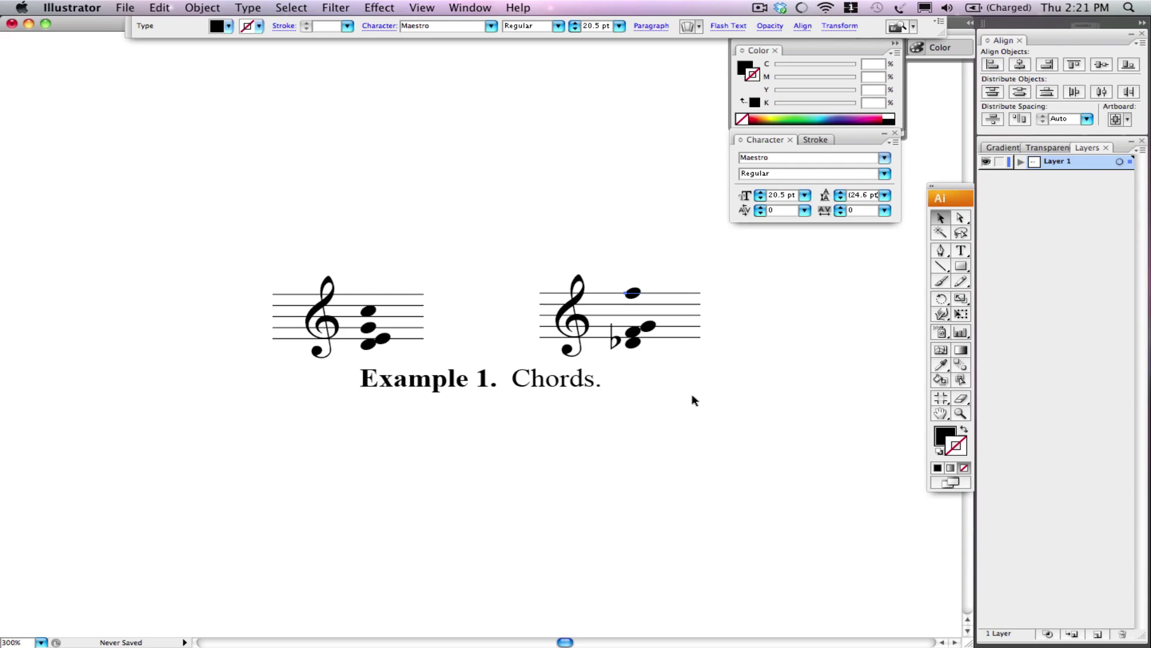
key(Down)
key(Down)
key(Down)
key(Down)
key(Up)
key(Up)
key(Up)
key(Up)
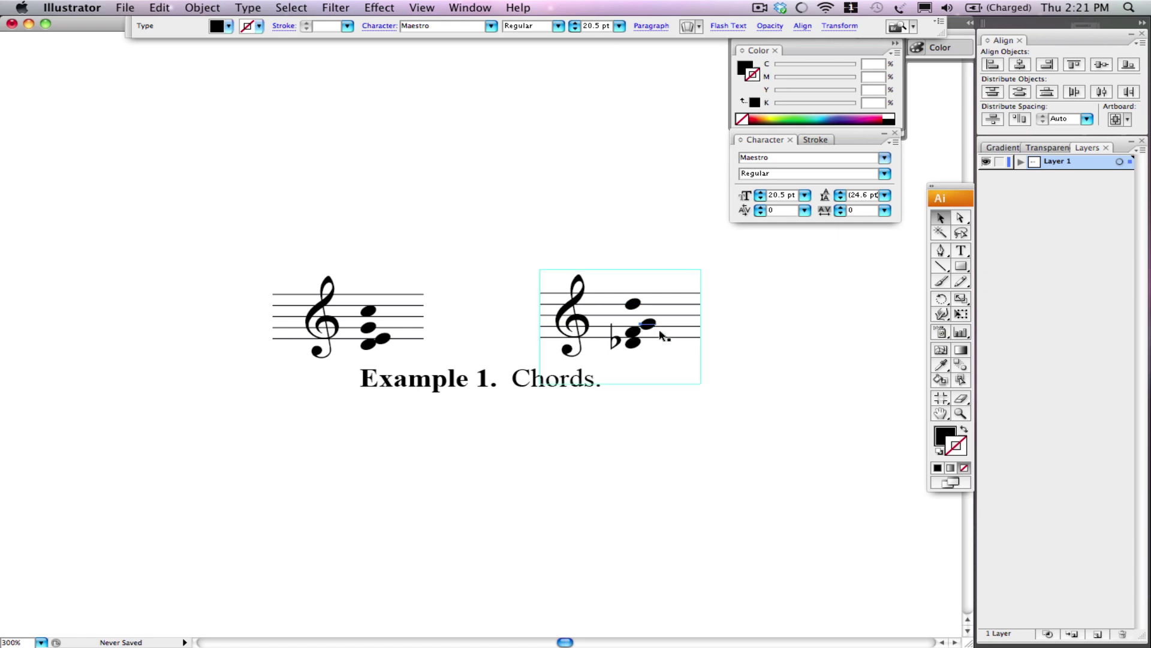
key(Left)
key(Left)
key(Left)
key(Left)
key(Left)
key(Left)
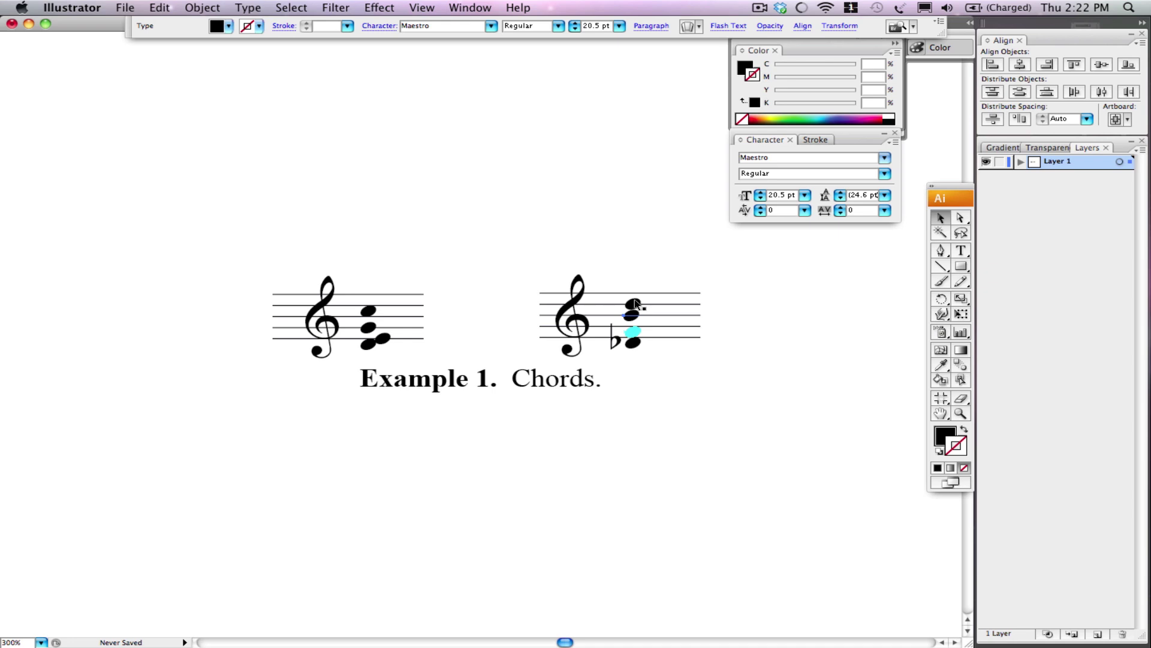
Horizontally centre-align the right chord's note heads into one vertical column
click(634, 307)
key(shift+Left)
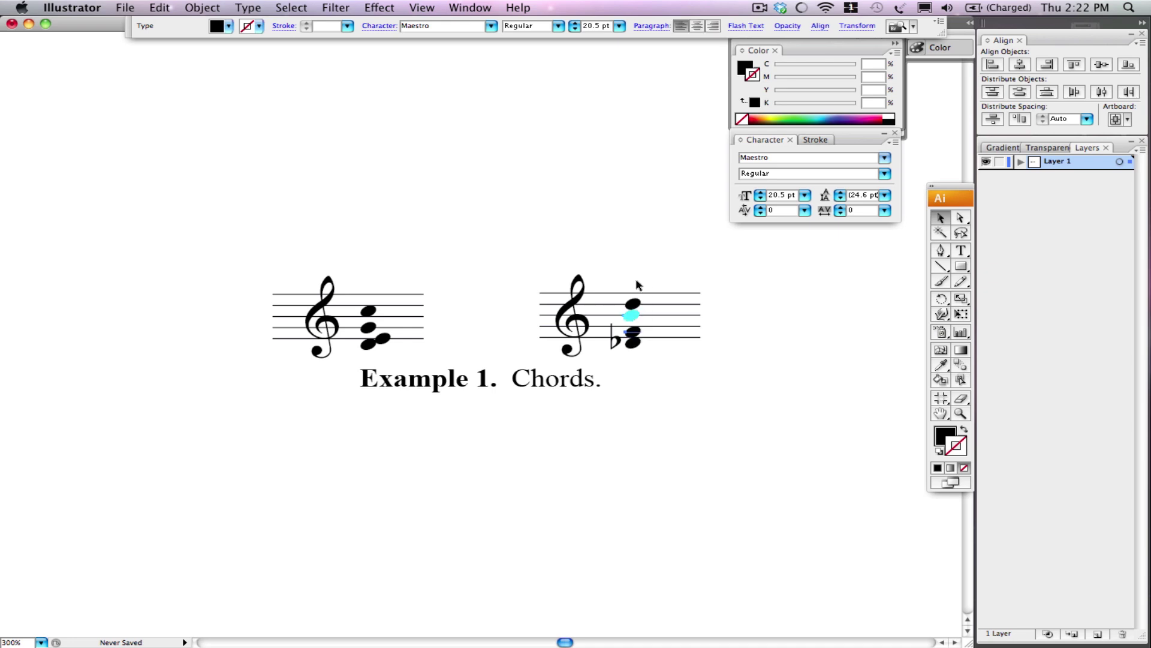
key(shift+Right)
key(shift+Left)
key(shift+Left)
key(shift+Left)
key(Right)
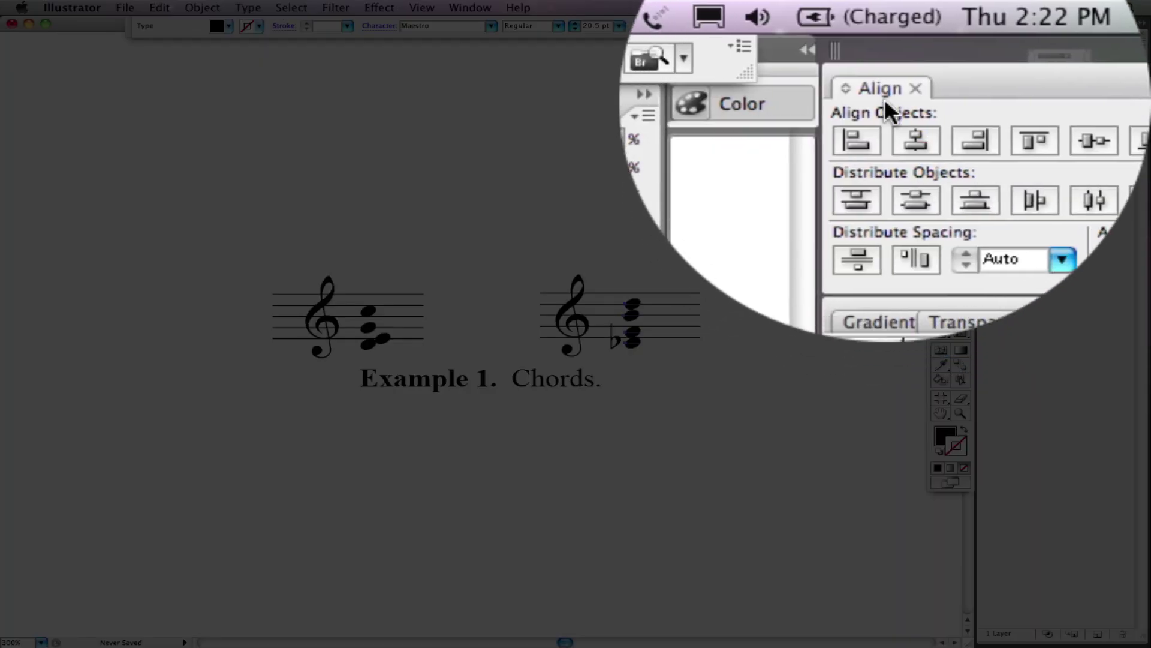
click(891, 141)
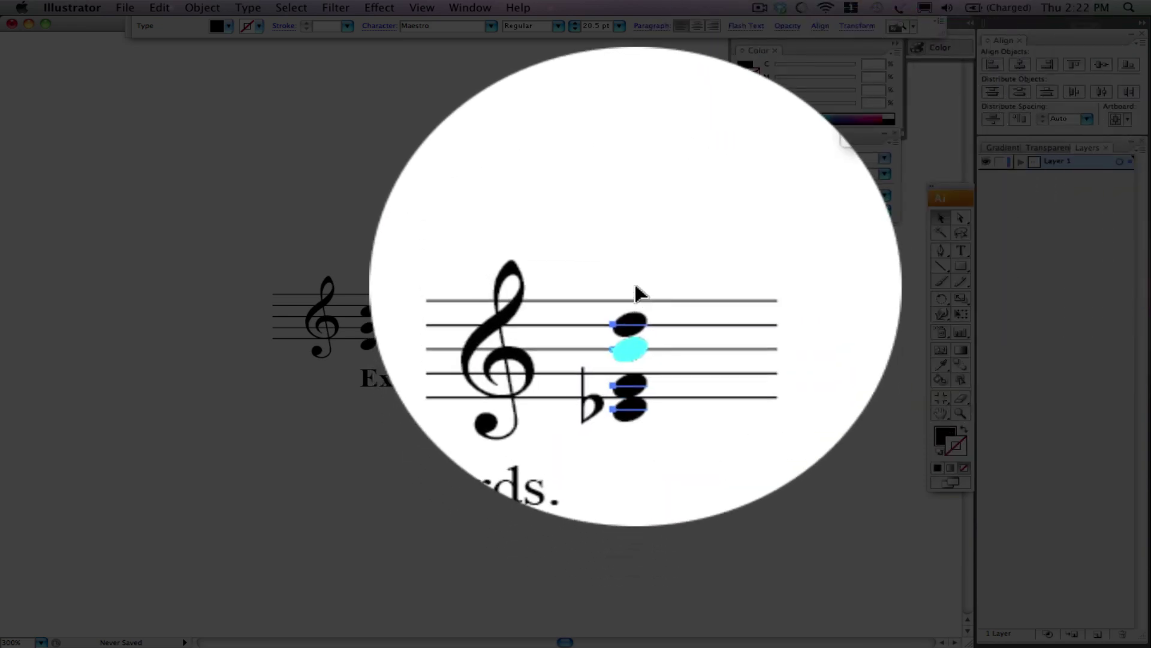
click(636, 374)
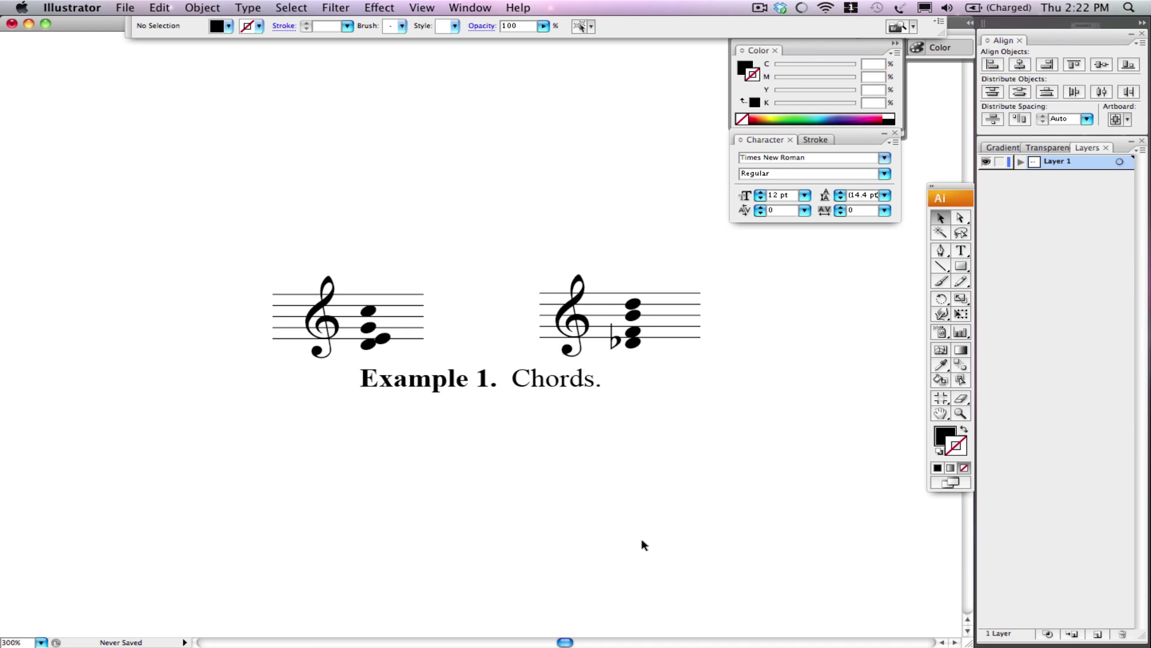
Nudge the 'Example 1. Chords.' caption with the arrow keys so it starts under the left staff
click(441, 374)
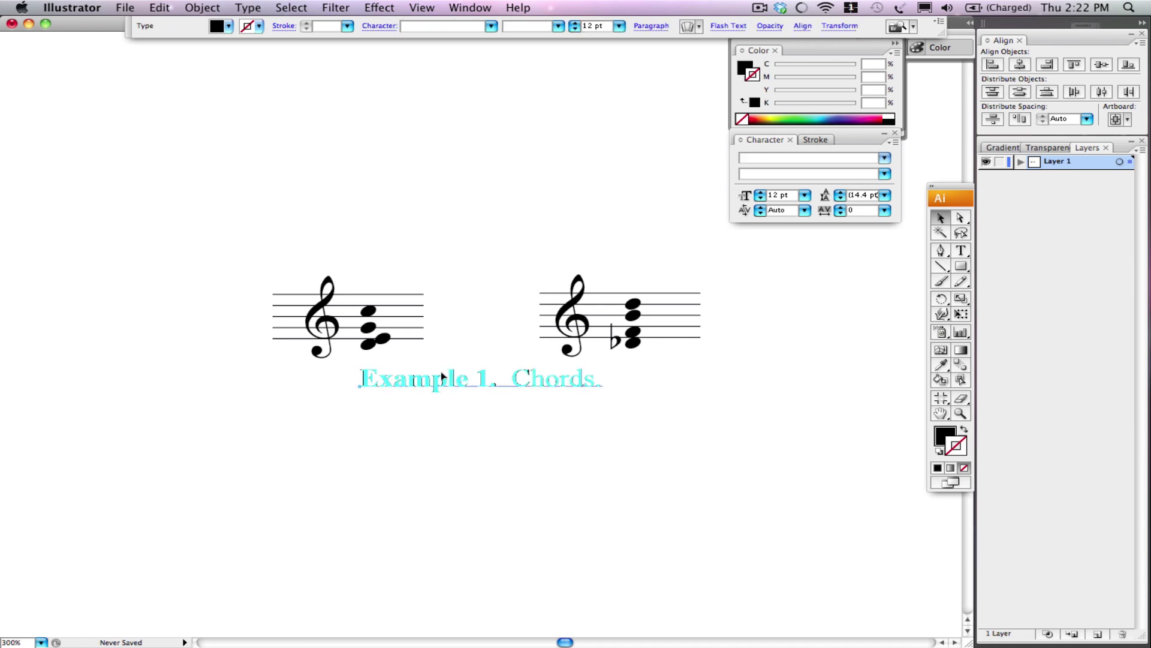
key(Left)
key(Left)
key(Left)
key(Left)
key(Left)
key(Left)
key(Left)
key(Left)
key(Left)
key(Left)
key(Left)
key(Left)
key(Left)
key(Left)
key(Left)
key(Left)
key(Left)
key(Left)
key(Left)
key(Left)
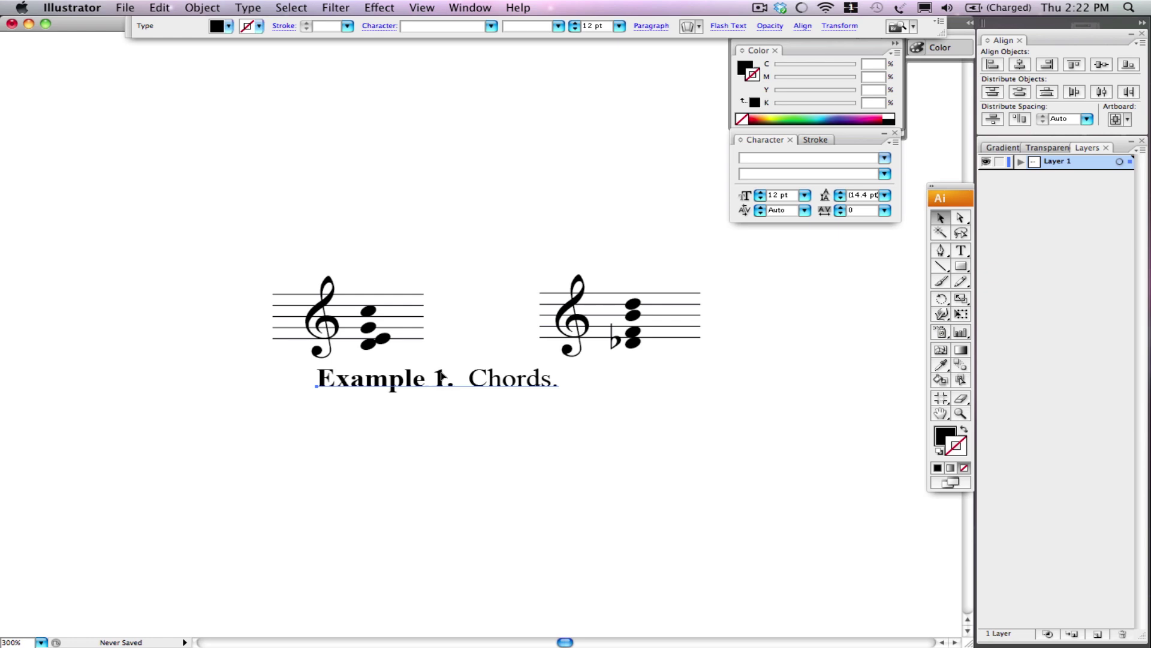
key(Left)
key(Left)
key(Left)
key(Left)
key(Left)
key(Left)
key(Left)
key(Left)
key(Left)
key(Left)
key(Left)
key(Left)
key(Left)
key(Left)
key(Left)
key(Left)
key(Left)
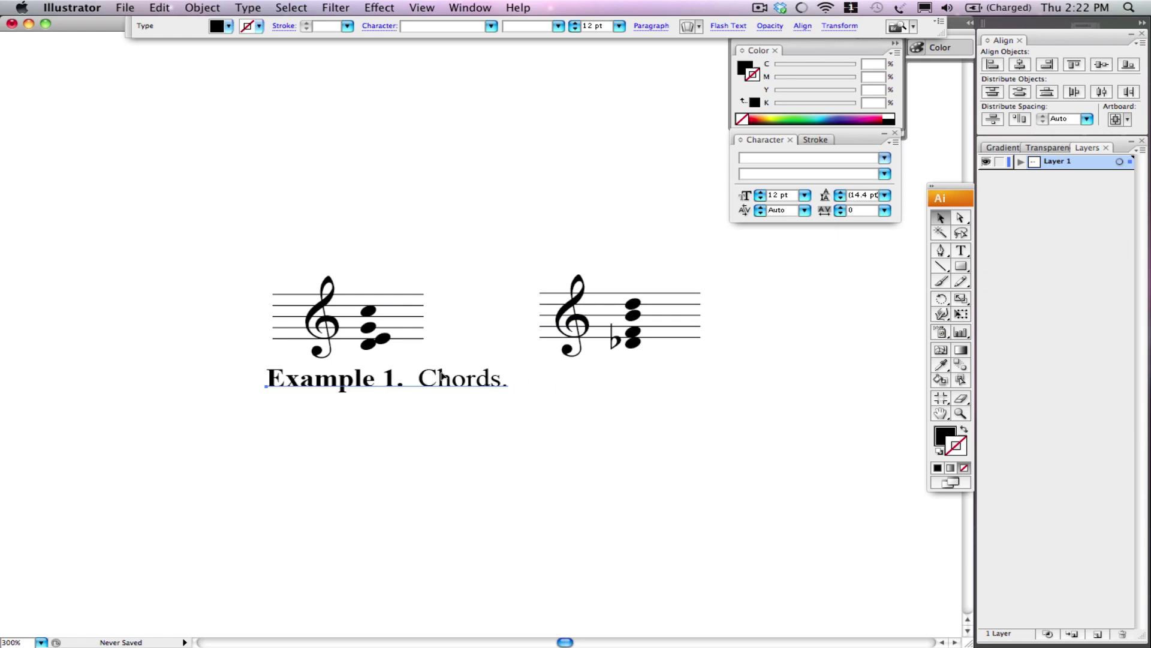
key(Right)
key(Right)
key(Right)
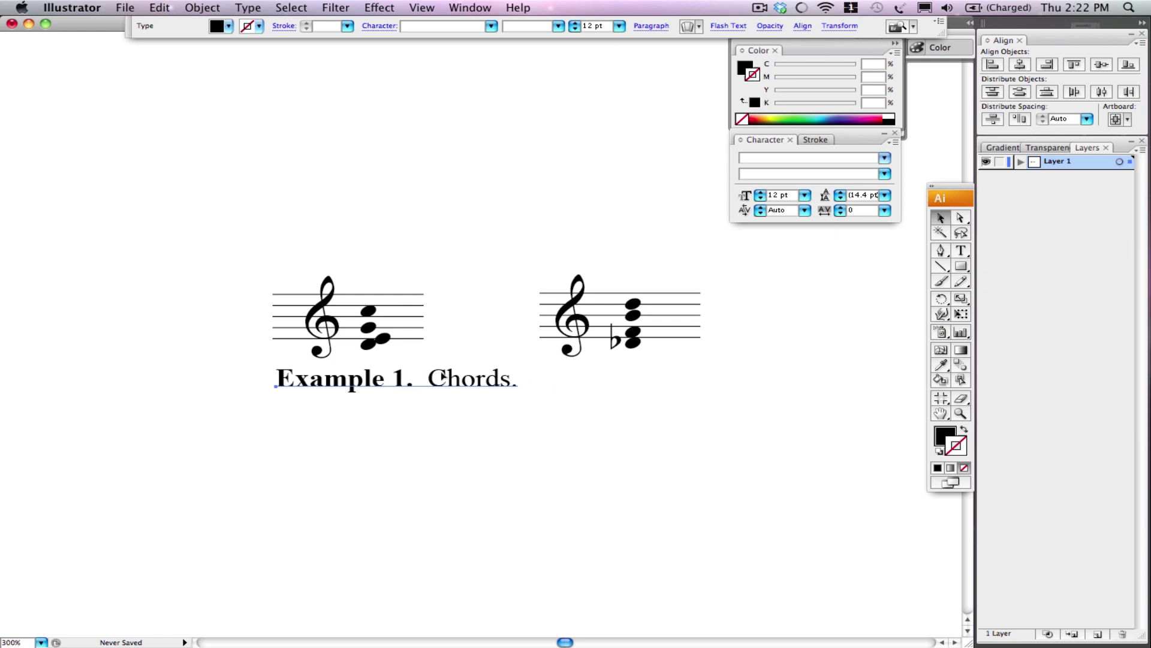
key(Left)
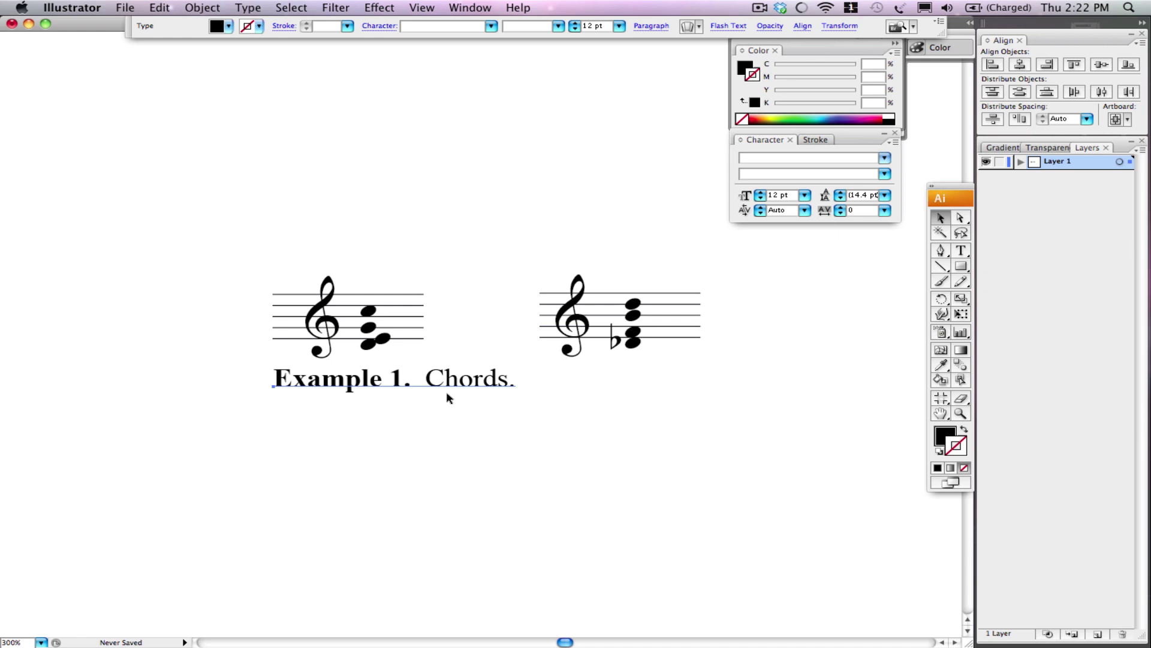
triple_click(448, 388)
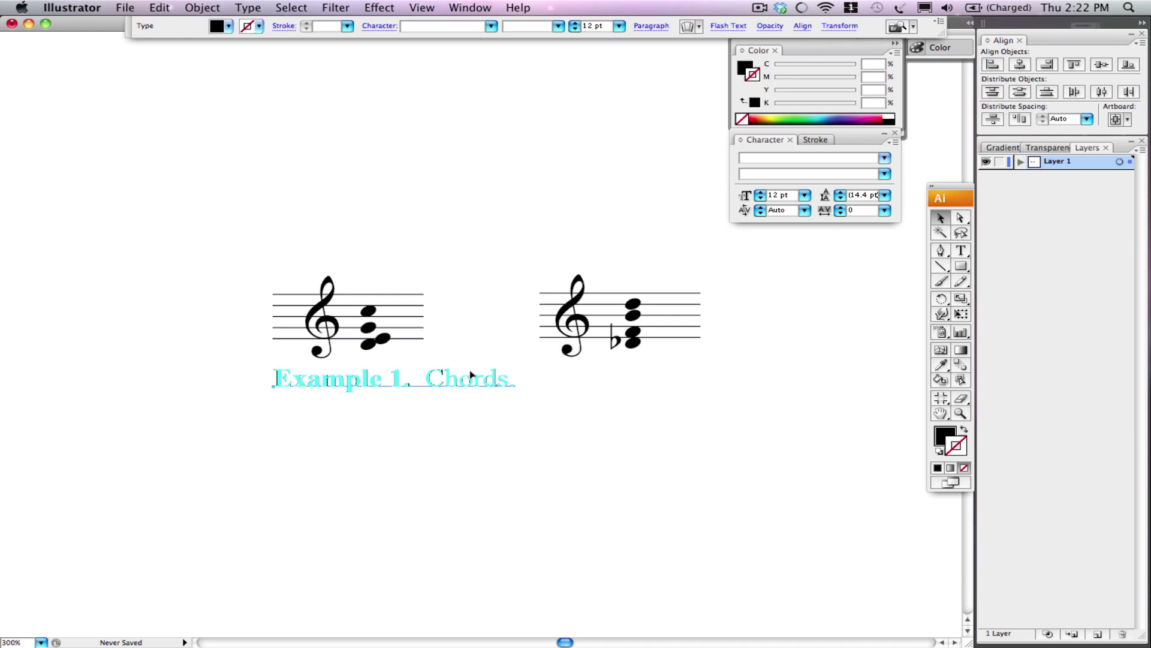
key(Escape)
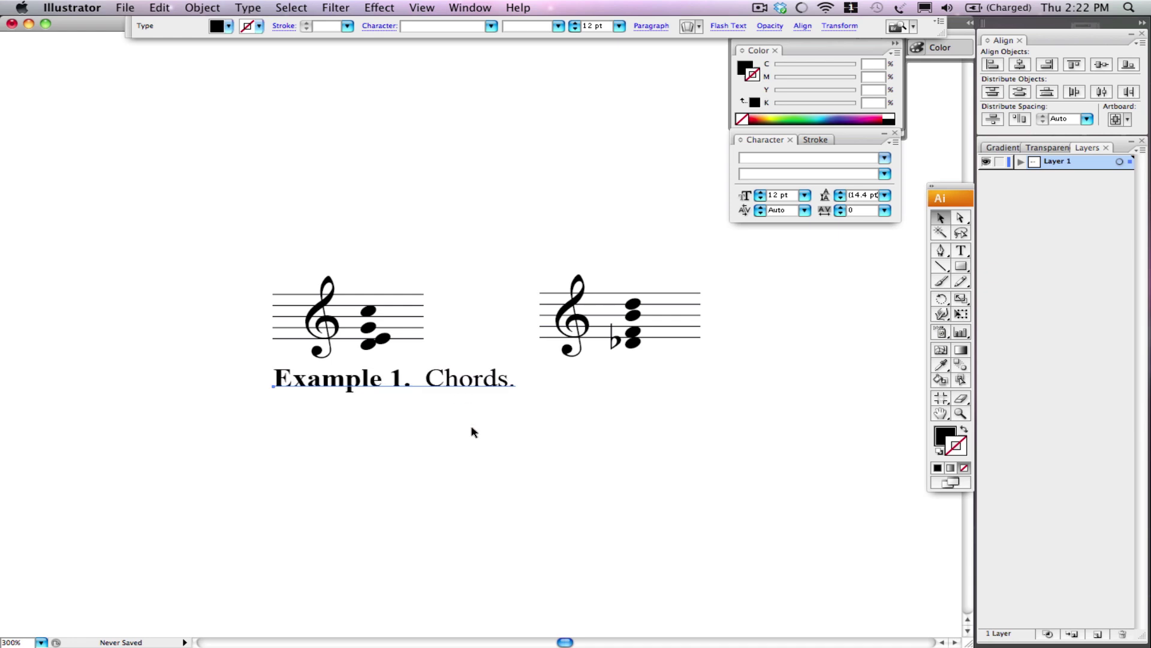
click(474, 432)
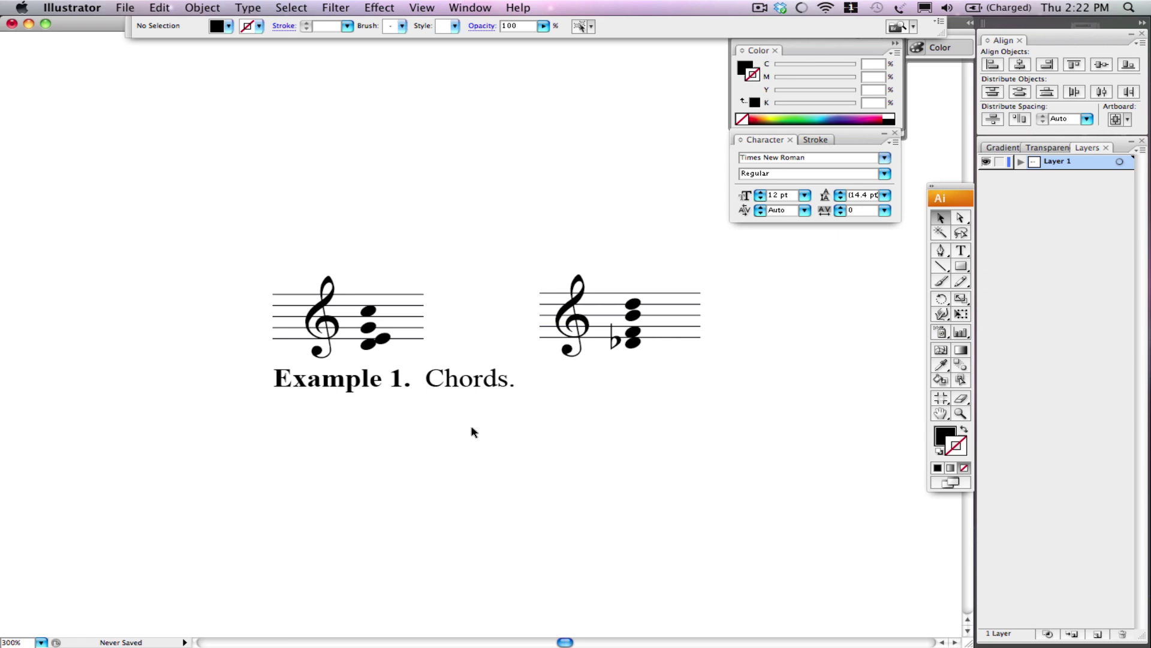
triple_click(463, 389)
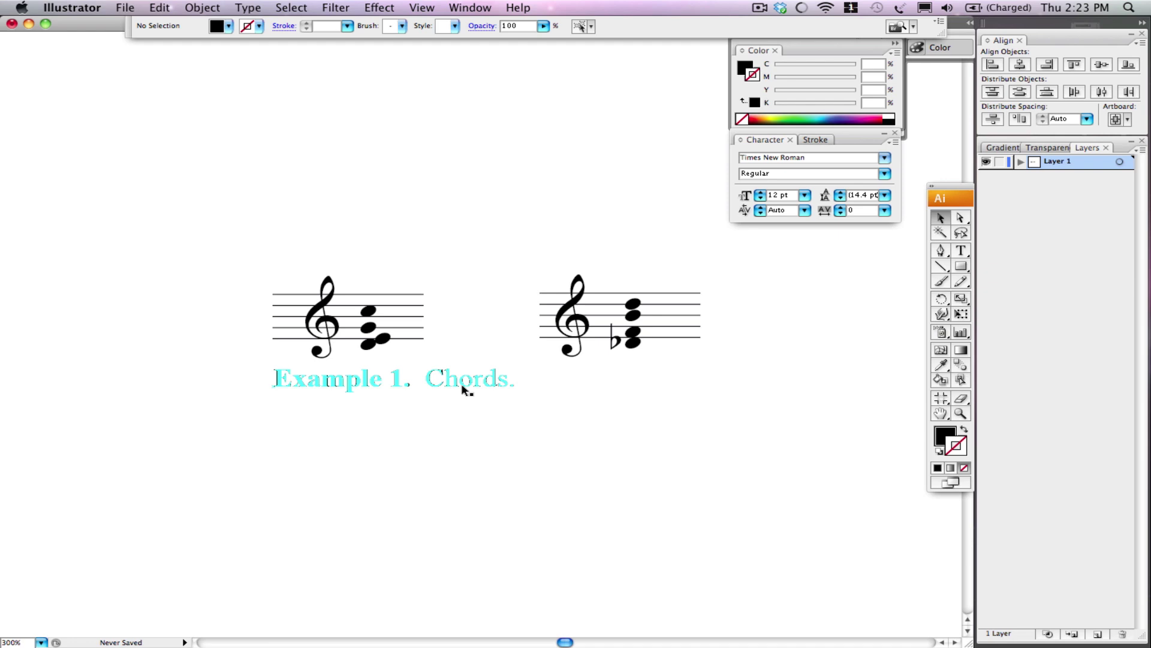
click(482, 456)
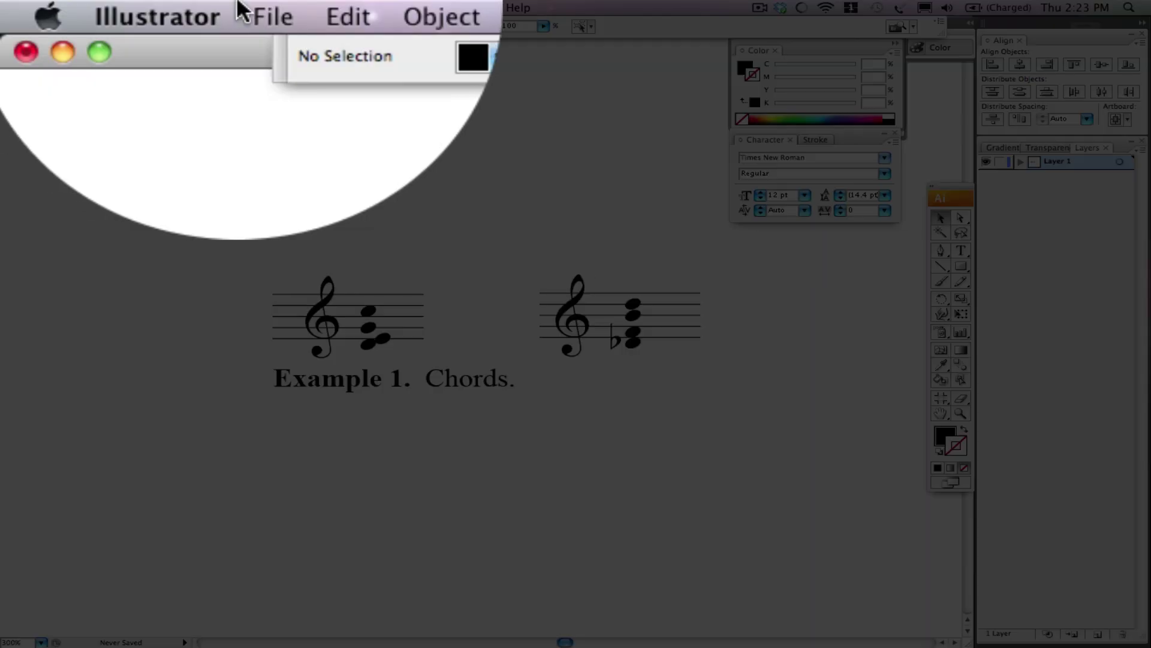
Export the chord artwork in TIFF format as Untitled-1.tif
click(124, 7)
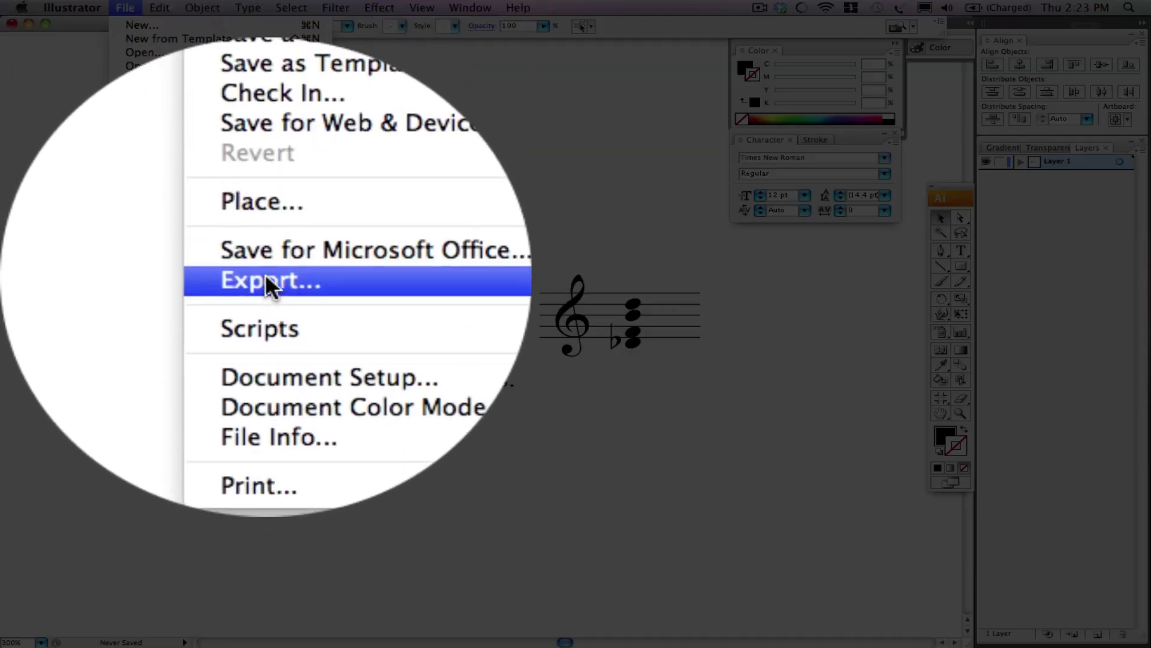
click(267, 282)
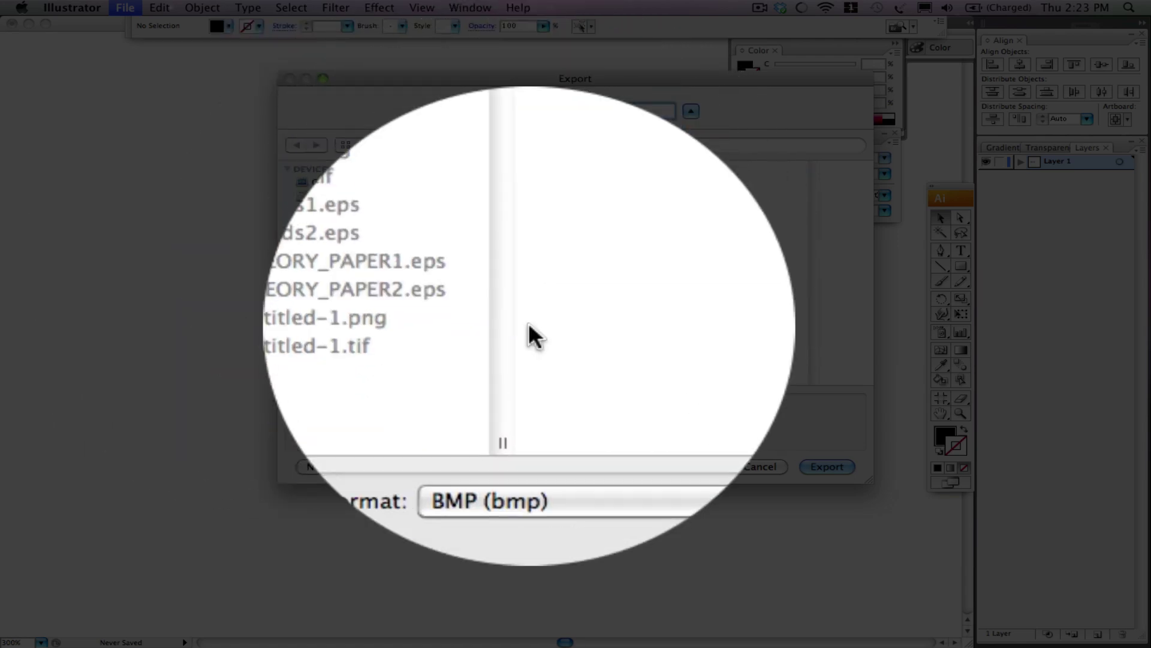
click(535, 406)
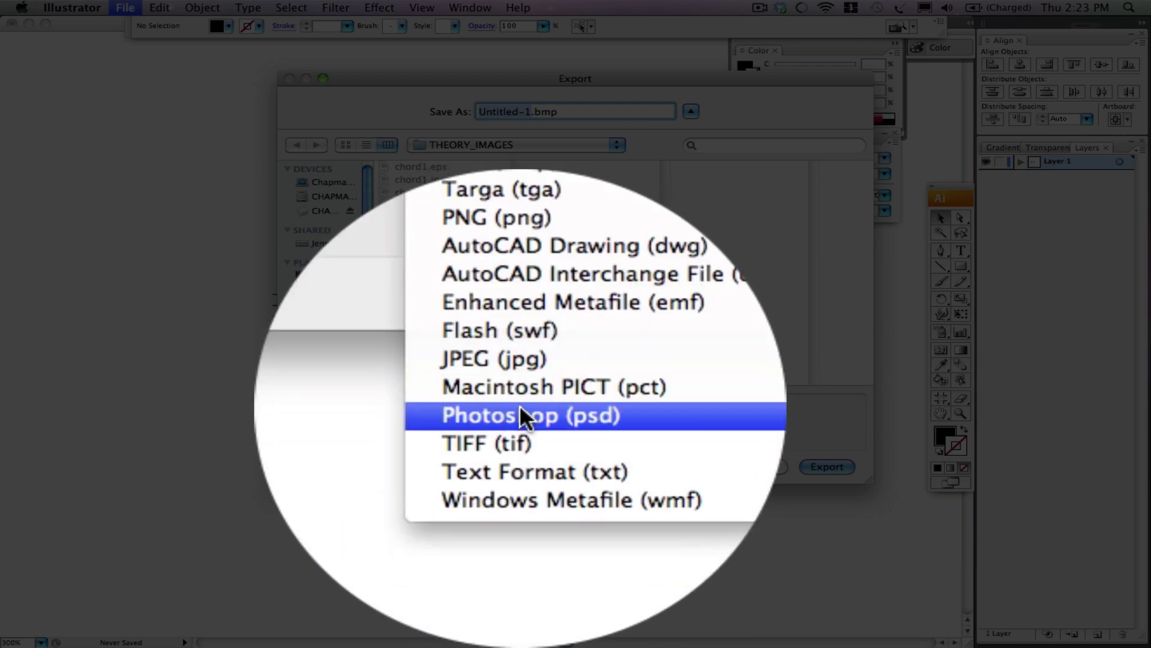
click(520, 409)
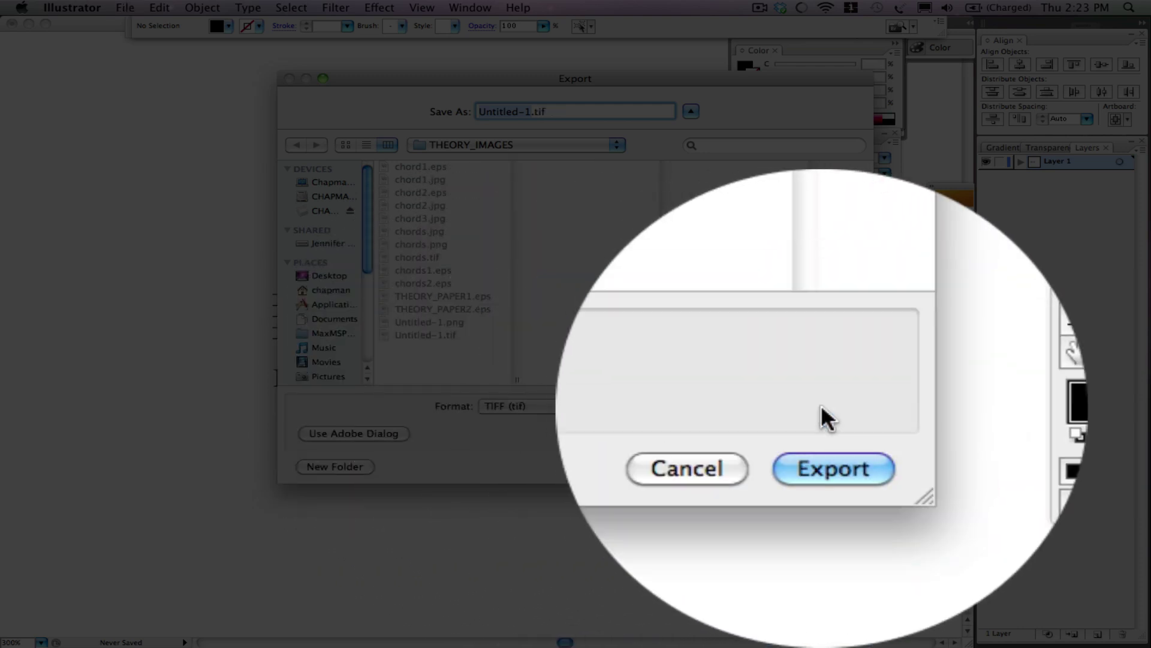
key(Return)
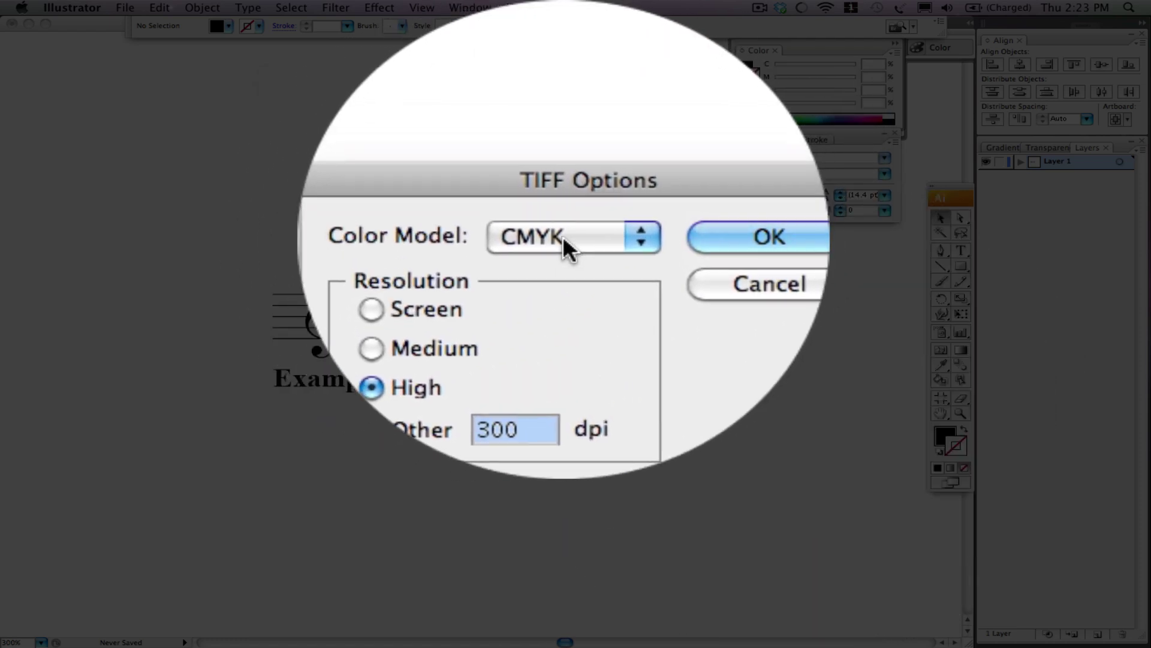
Set the TIFF options to a Grayscale colour model at high 300 dpi resolution and confirm
click(563, 235)
click(500, 236)
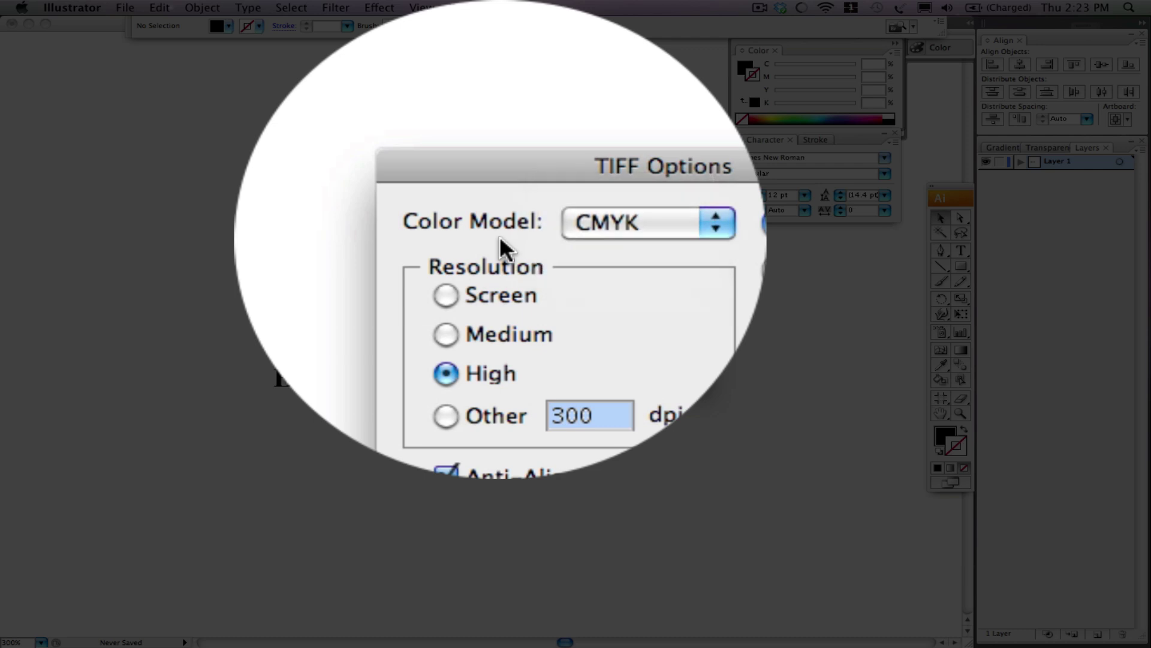
click(559, 237)
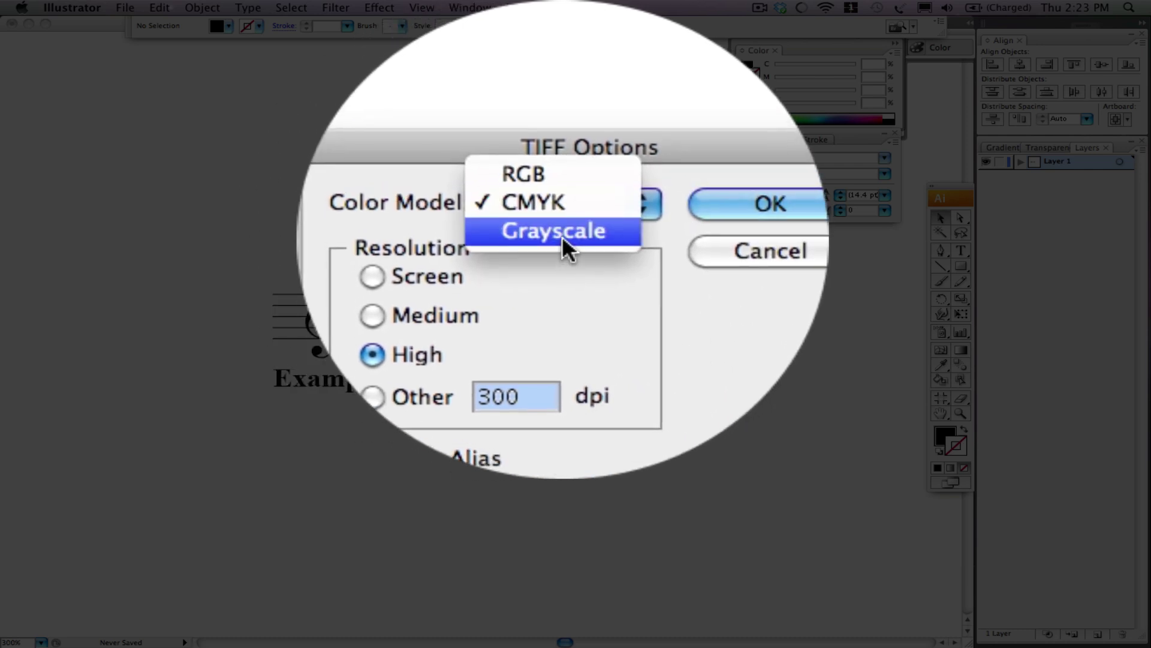
click(562, 235)
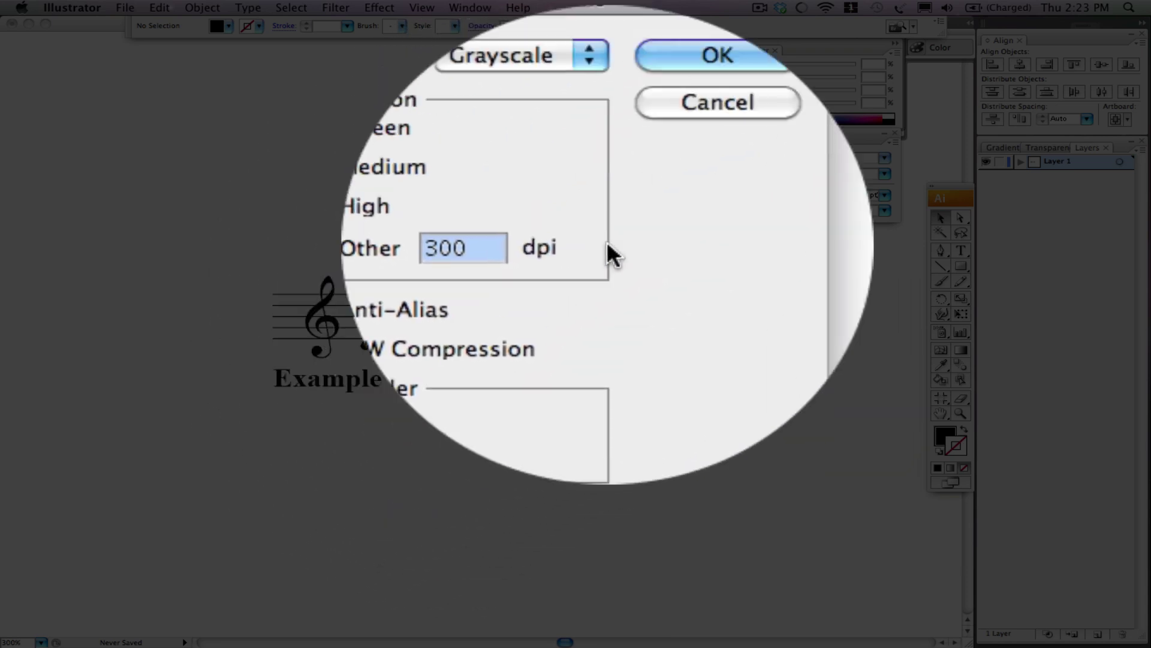
click(649, 230)
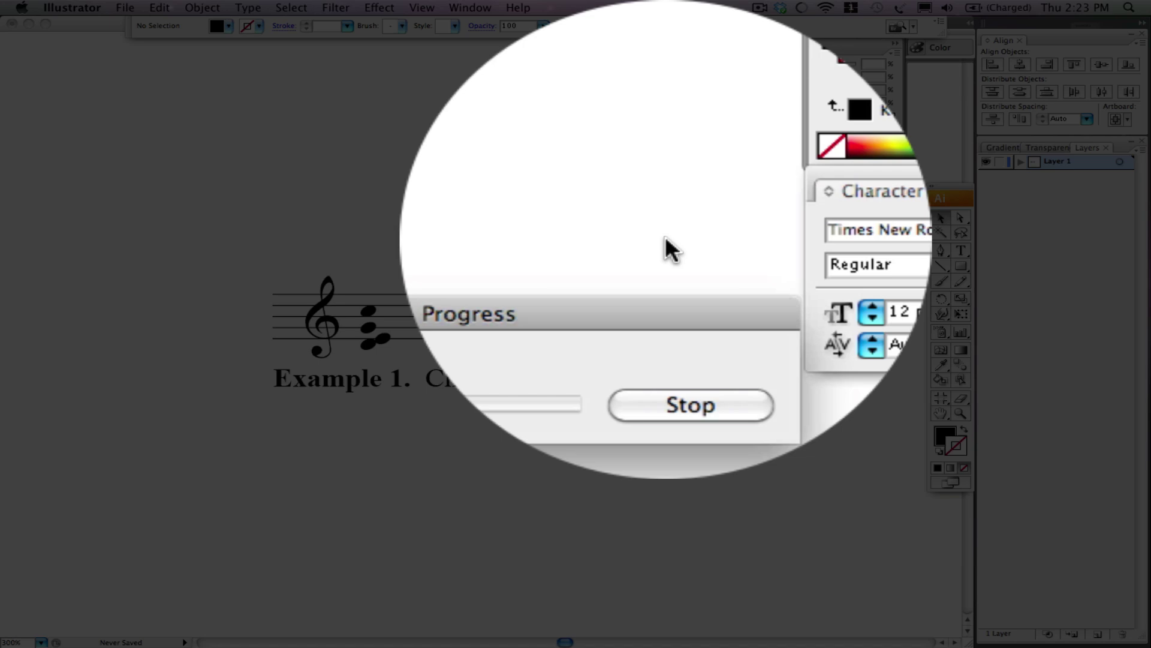
key(super+Tab)
key(super+Tab)
key(super+Tab)
key(super+Tab)
key(super+Tab)
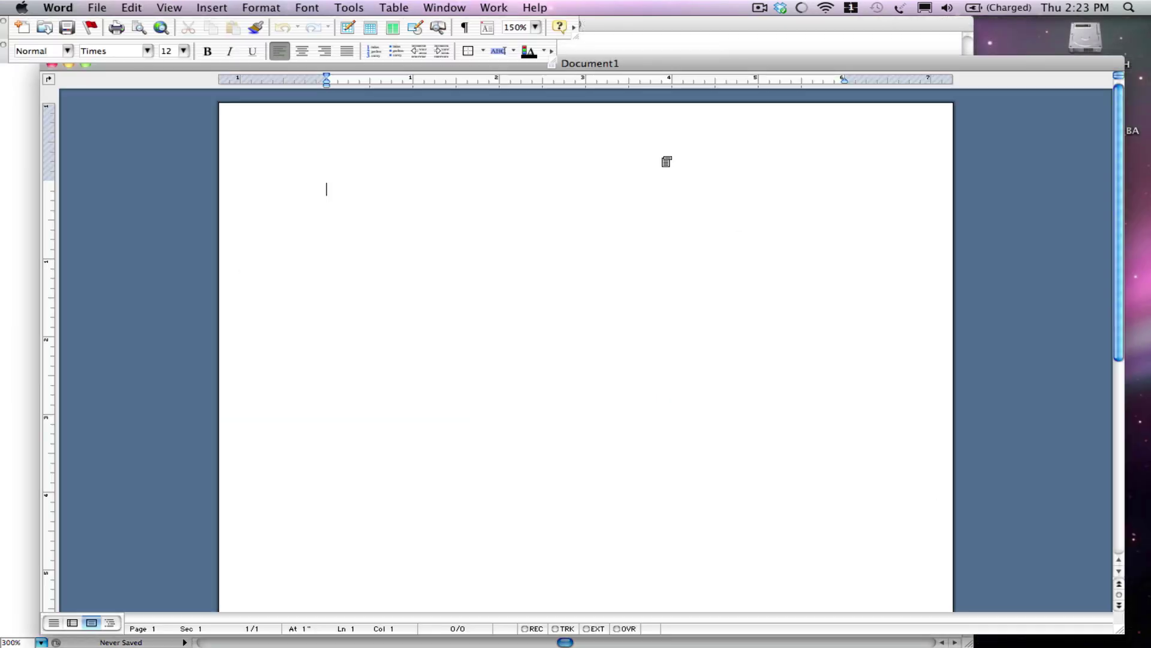
Insert the picture test.tif from the THEORY_IMAGES folder into Word's Document1
click(226, 6)
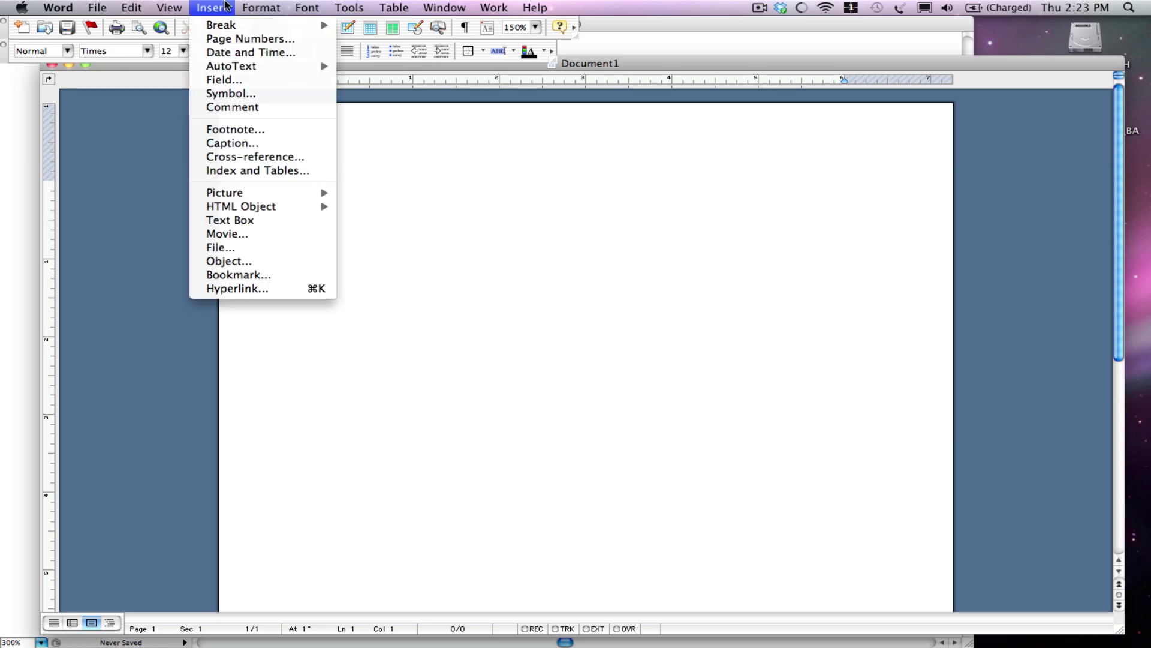
mouse_move(245, 192)
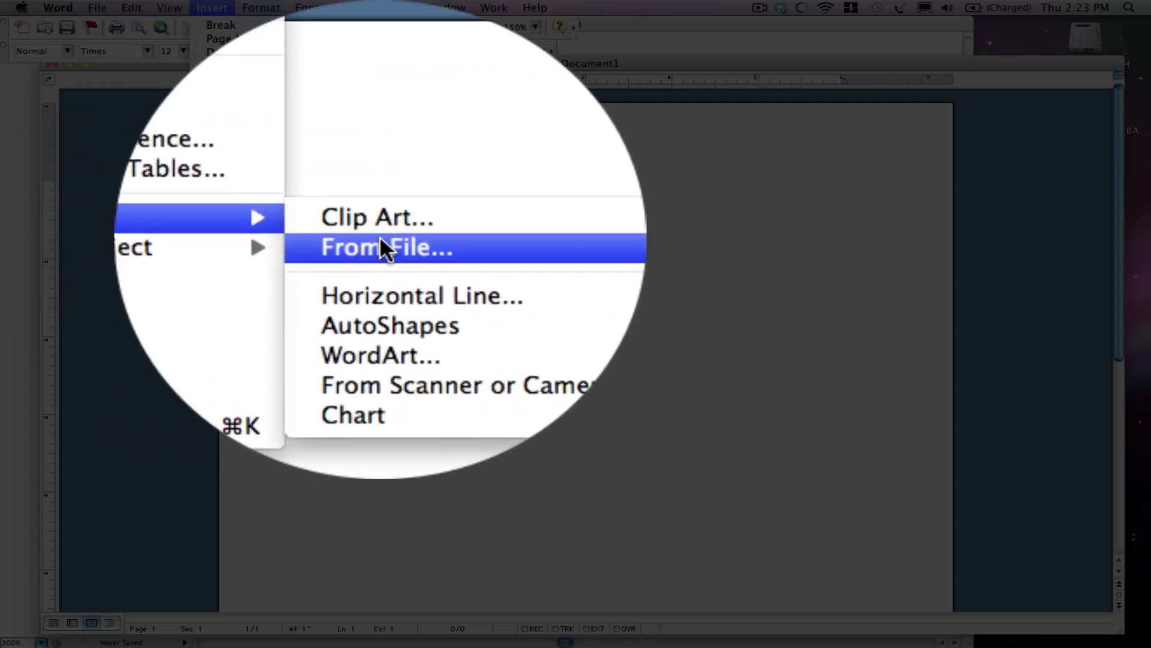
click(384, 247)
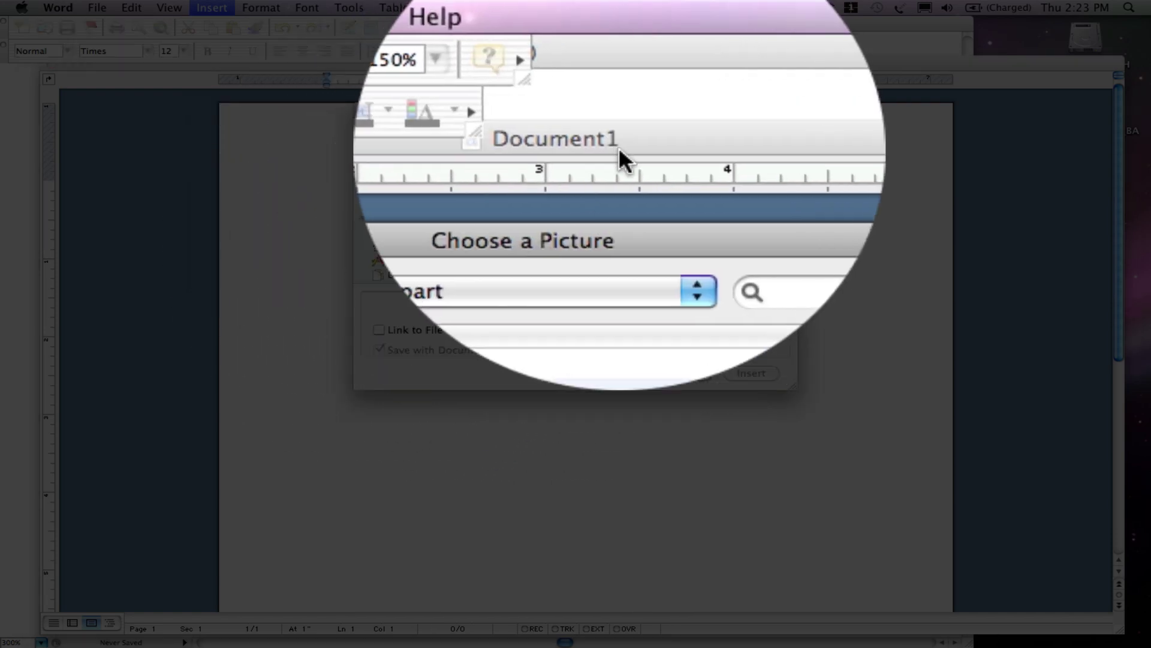
click(562, 246)
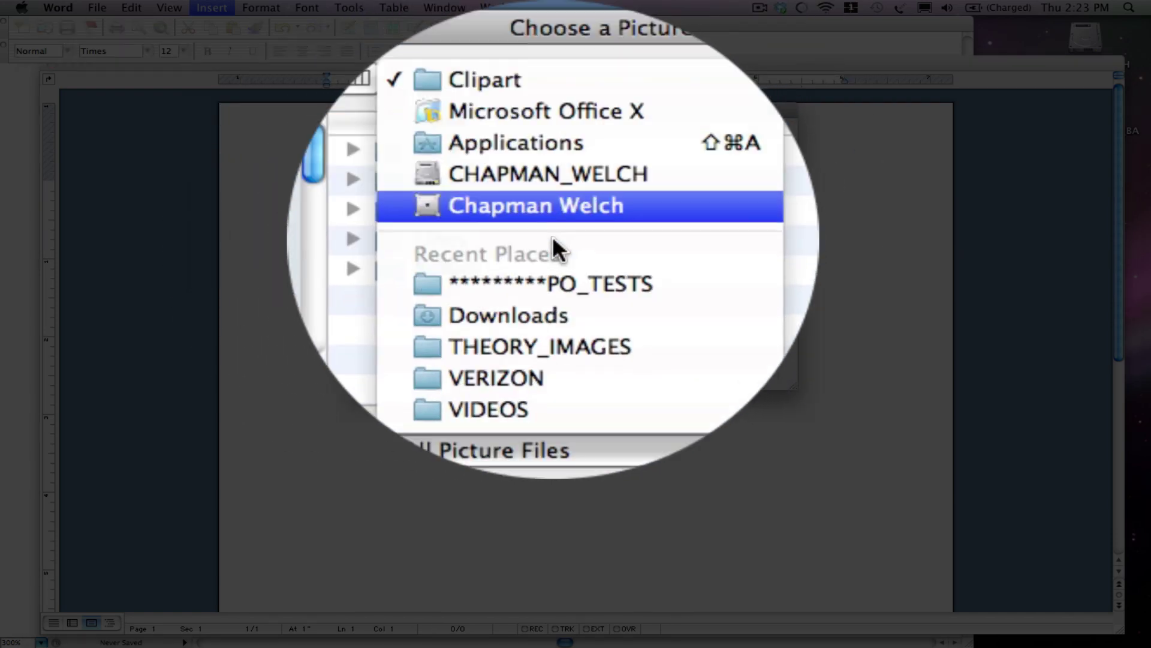
click(548, 253)
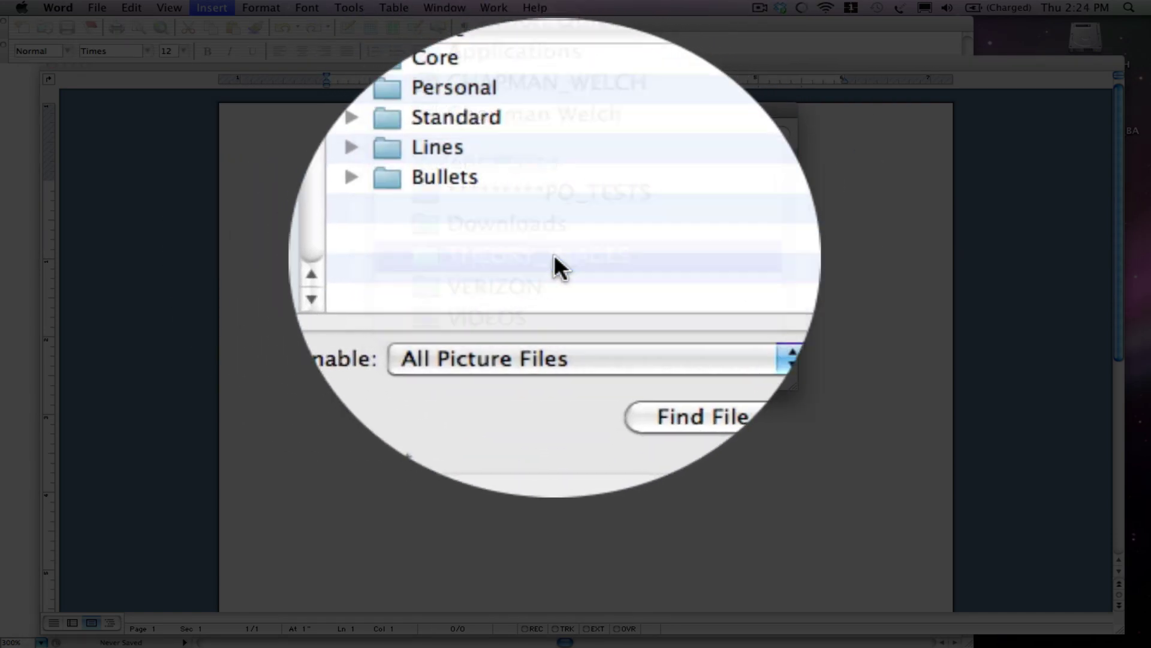
click(509, 241)
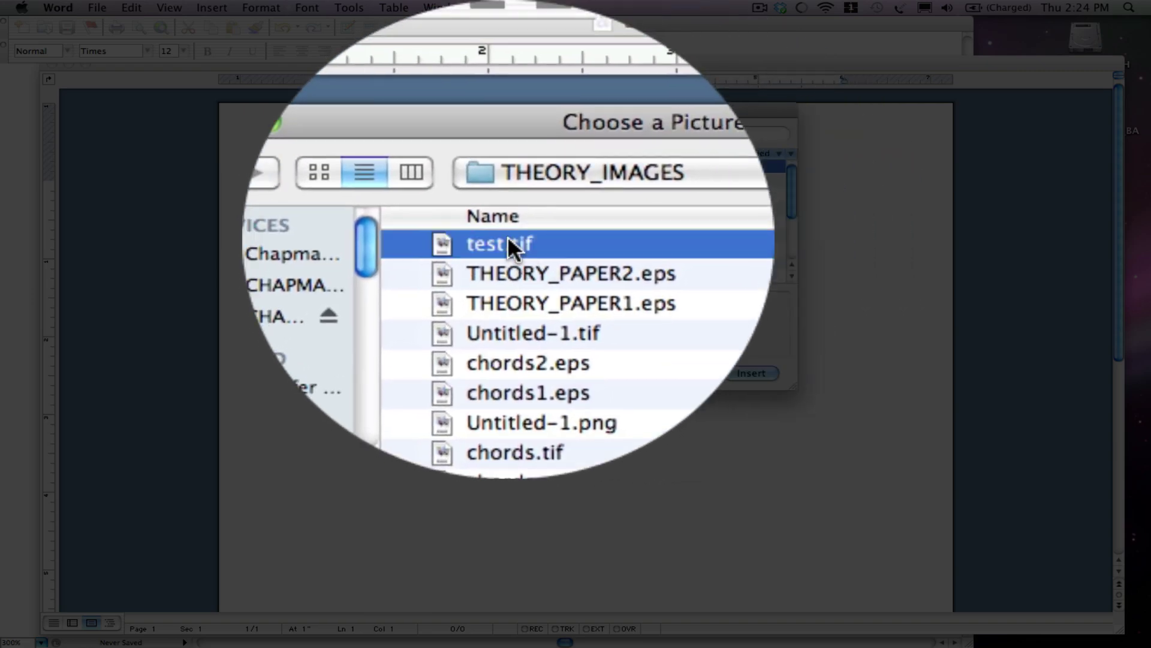
double_click(509, 162)
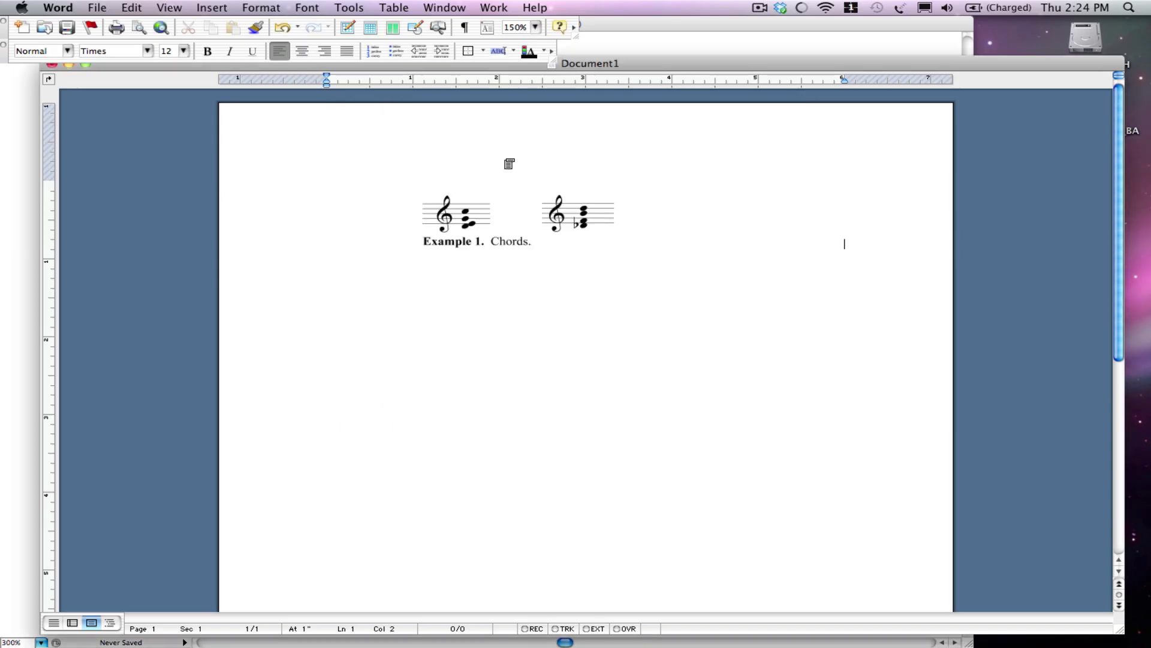